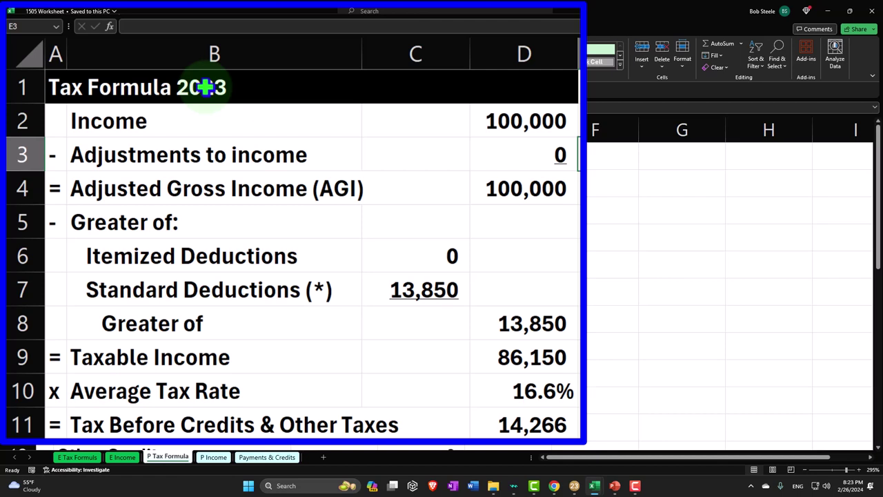
Switch to Lacerte and review Form 1040 page 2 from payments up to tax, and page 1 down to taxable income
left_click(230, 116)
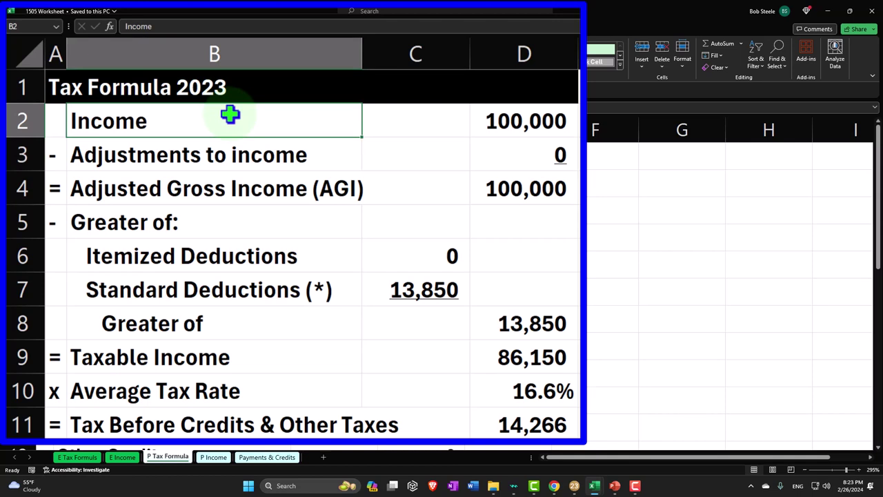
left_click(578, 486)
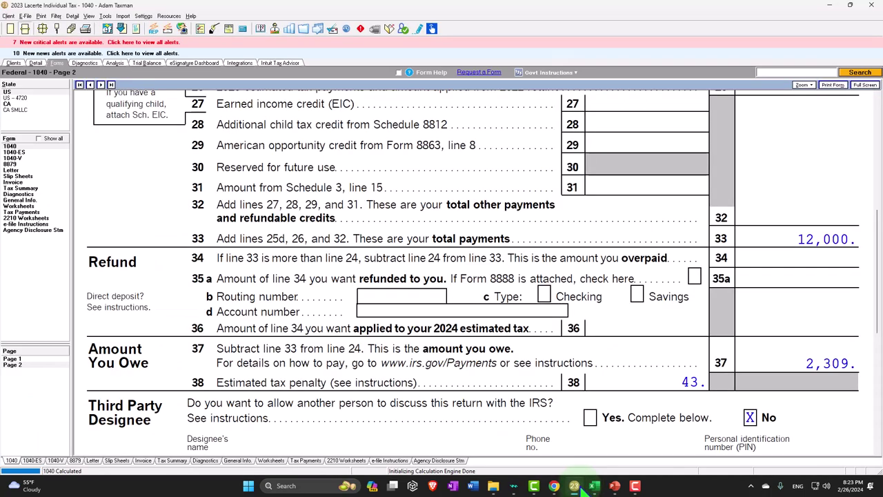
scroll(436, 331, "up", 4)
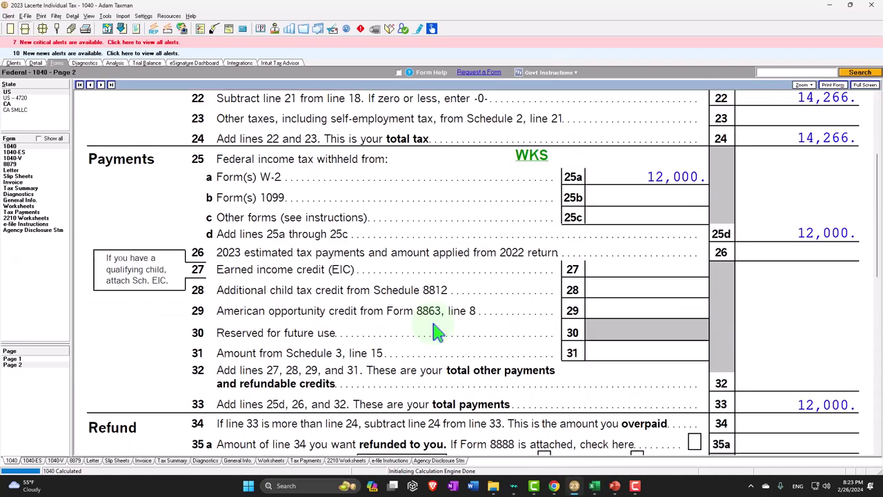
scroll(436, 333, "up", 4)
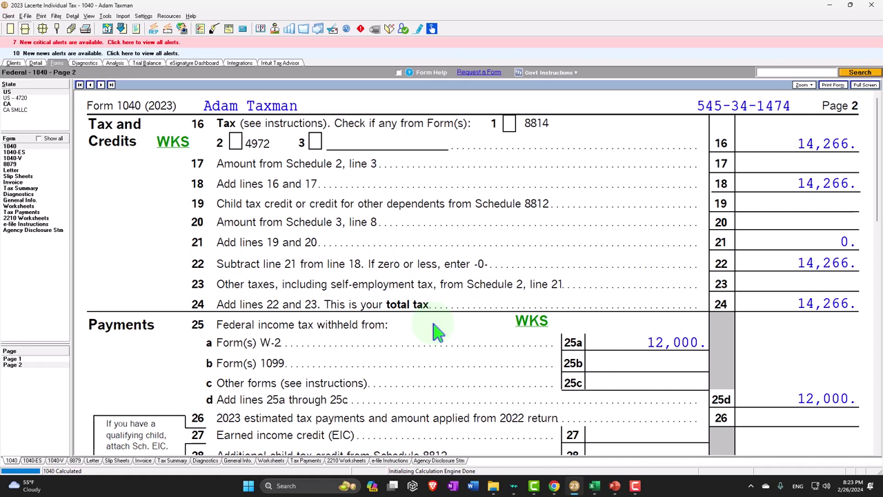
left_click(12, 359)
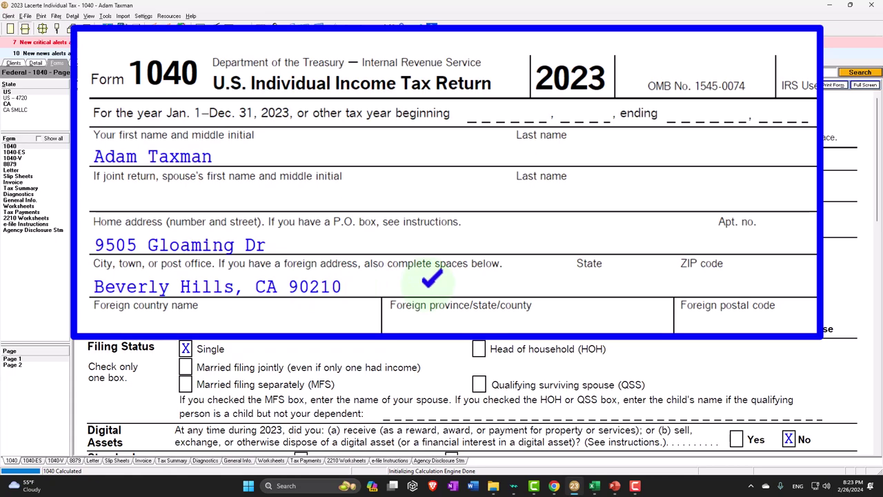
scroll(358, 301, "down", 10)
scroll(359, 302, "down", 8)
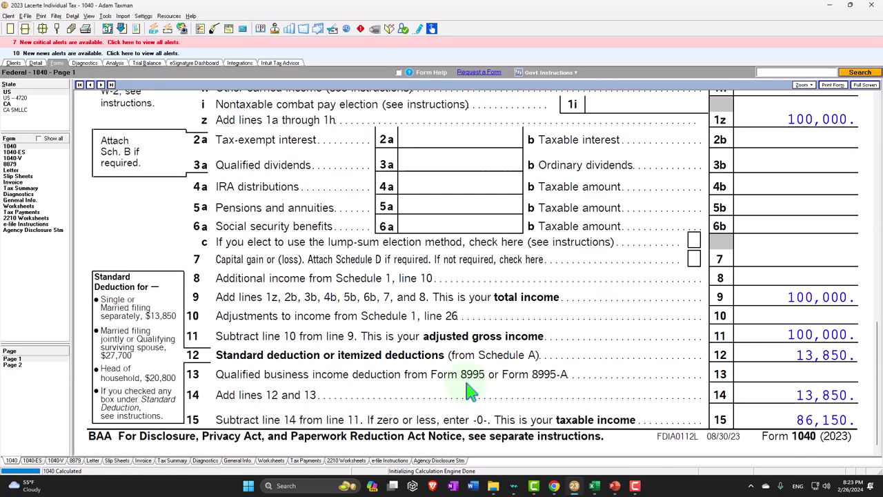
Switch to the 1505 Worksheet in Excel and examine the tax formula cells from Income through Taxable Income
mouse_move(594, 485)
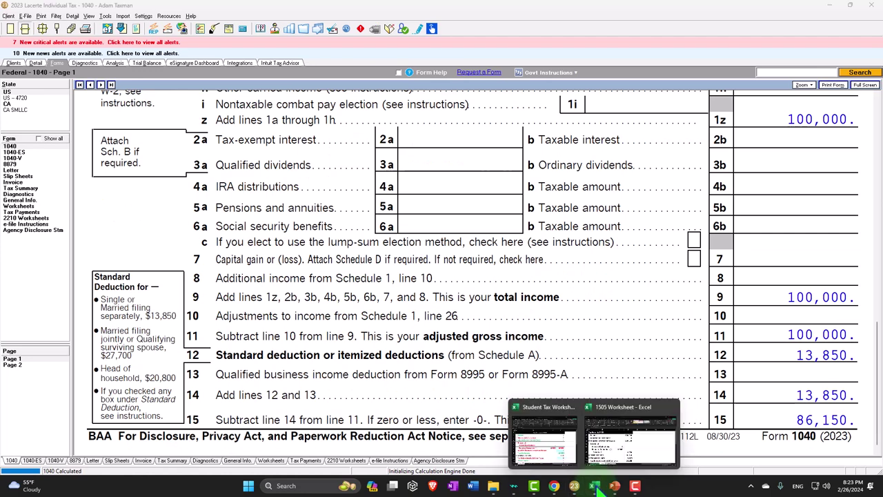
left_click(630, 451)
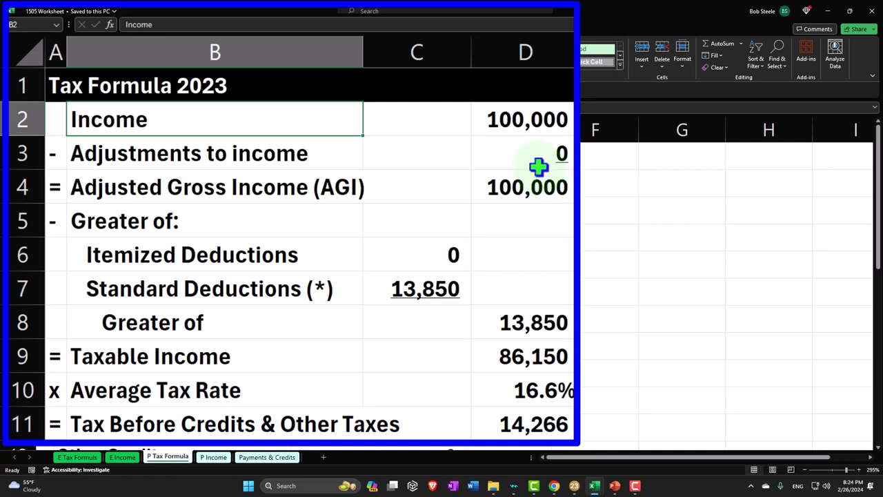
left_click(510, 118)
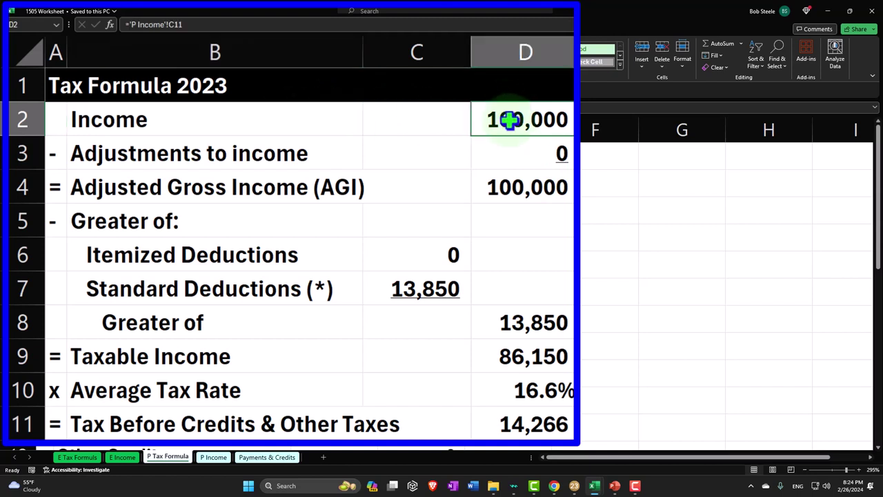
key("Down")
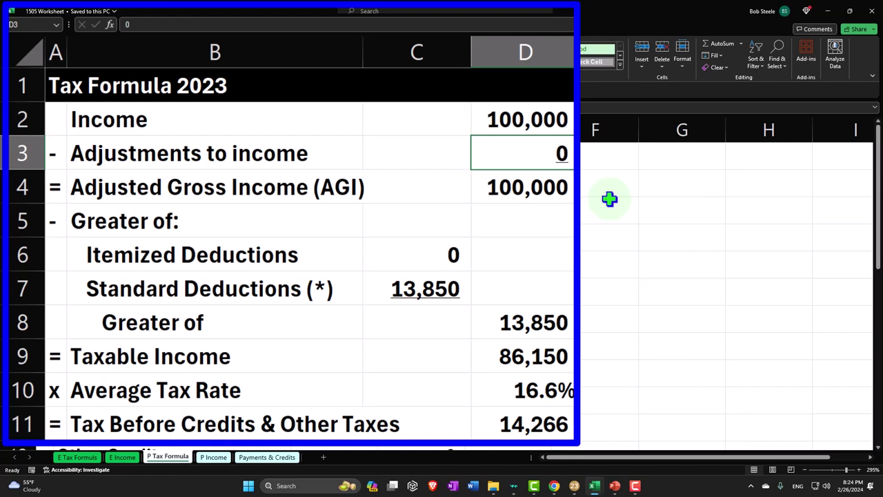
key("Down")
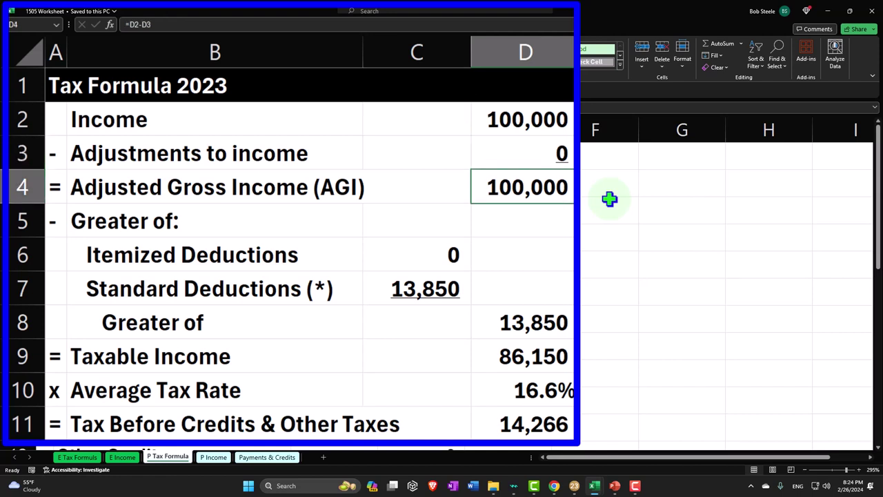
key("Down")
key("Down")
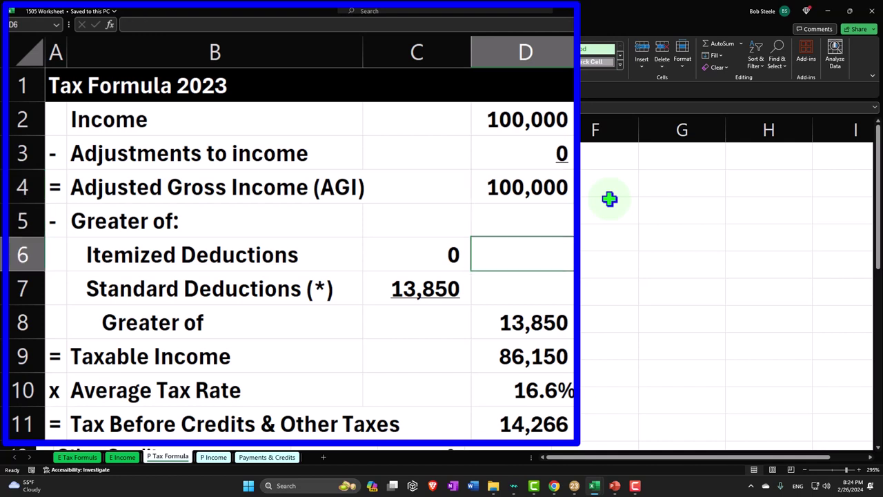
key("Left")
key("Left")
key("Down")
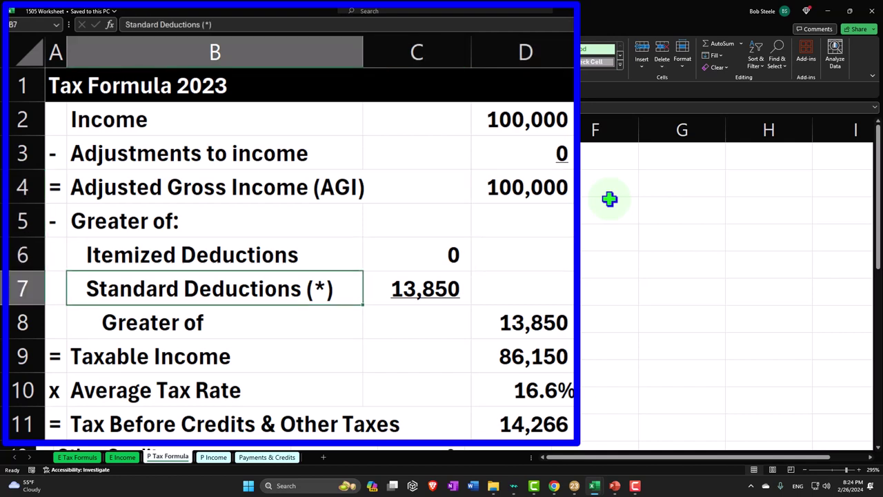
key("Down")
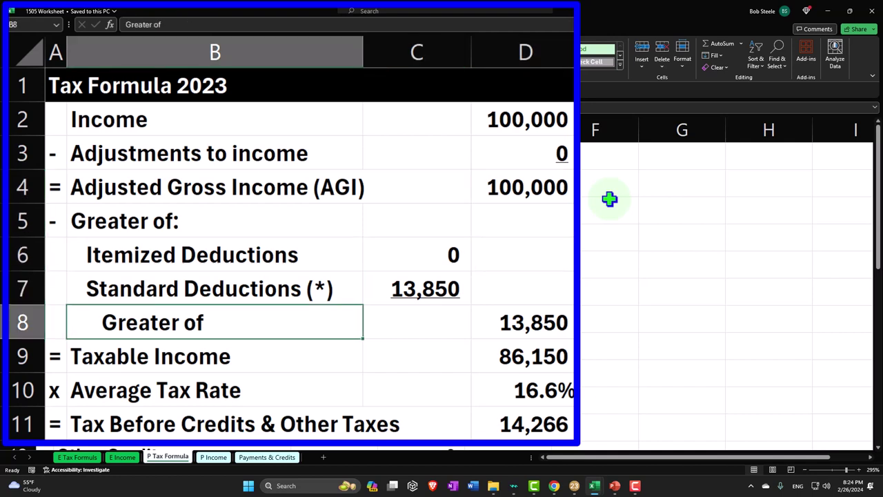
key("Right")
key("Right")
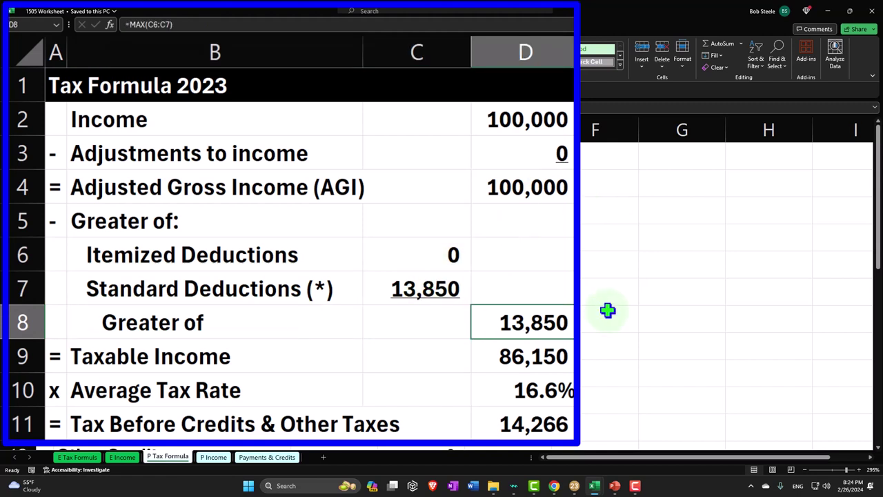
key("Down")
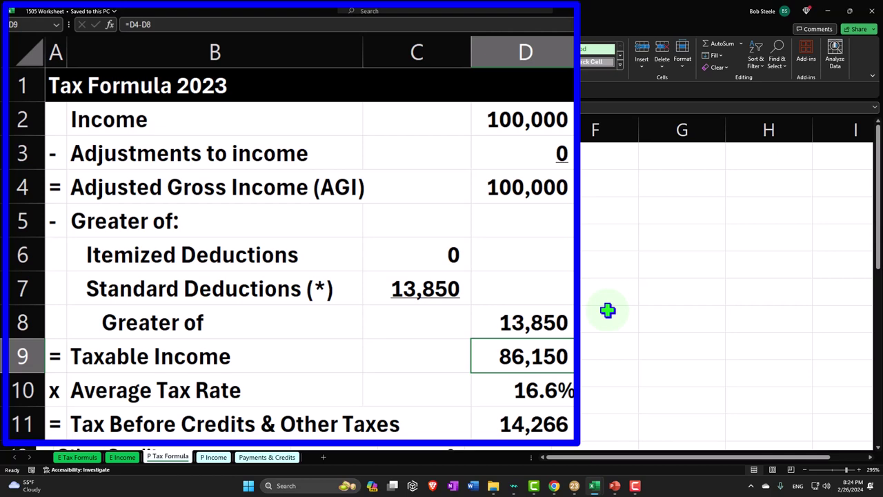
Examine the worksheet's Average Tax Rate, tax before credits, Total Tax, payments, and Tax Due or (Refund) cells
key("Down")
key("Down")
key("Down")
key("Down")
key("Up")
key("Up")
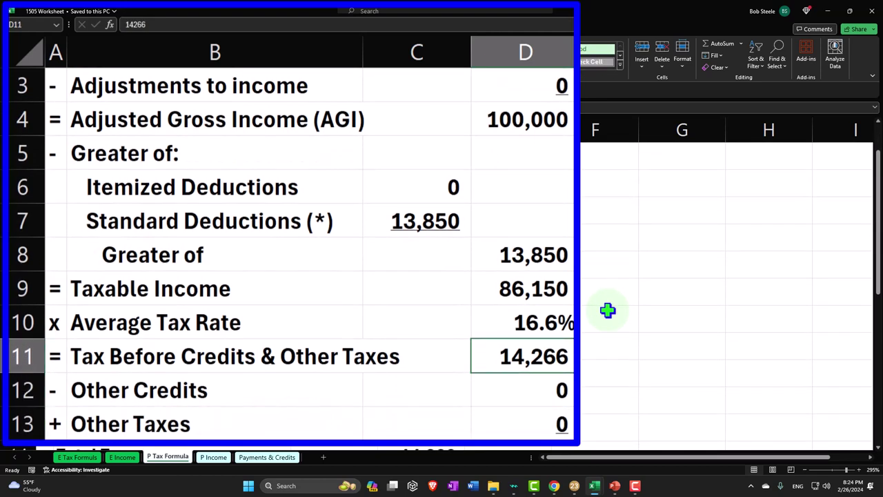
key("Up")
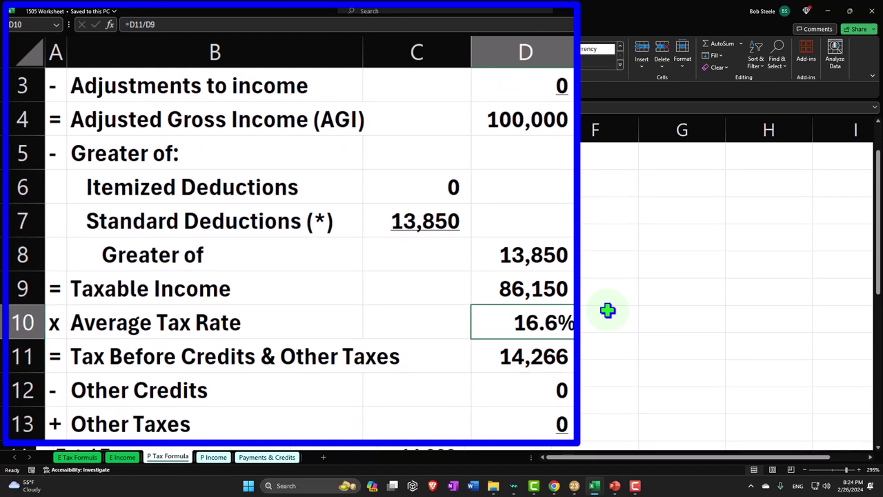
key("Down")
key("Down")
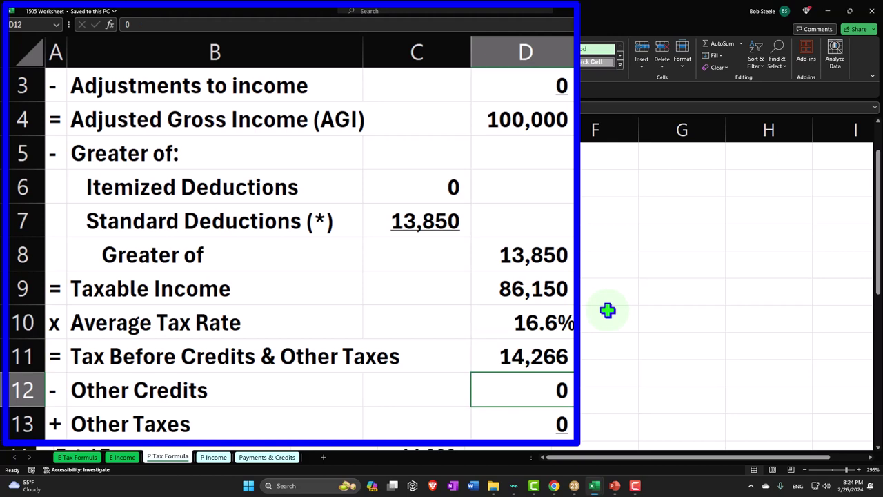
key("Down")
key("Down")
key("Down")
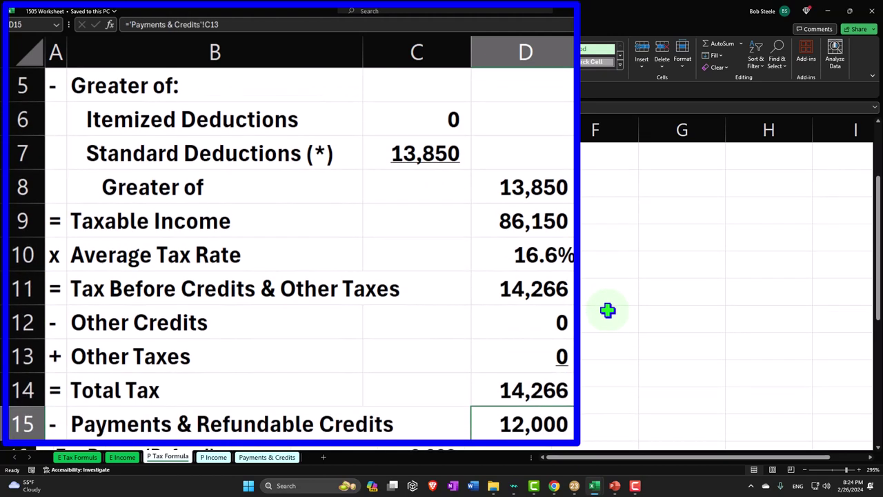
key("Down")
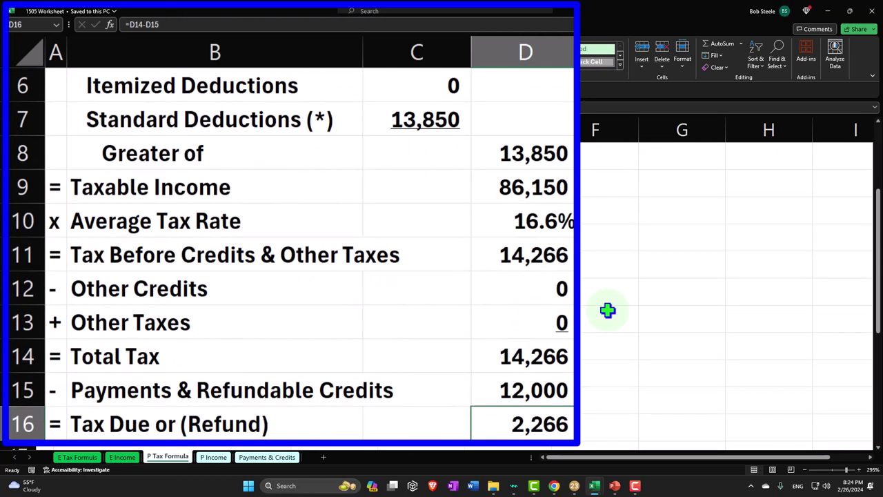
key("Up")
key("Up")
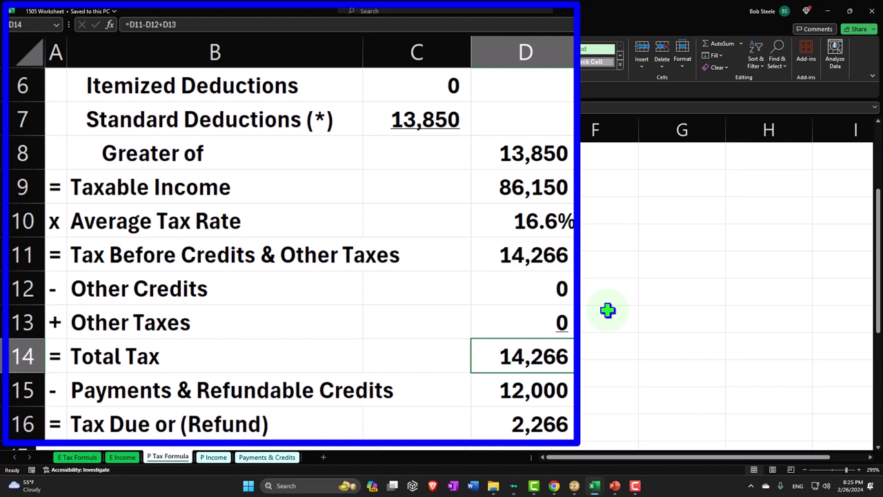
Underline the Payments & Refundable Credits amount in cell D15
key("Down")
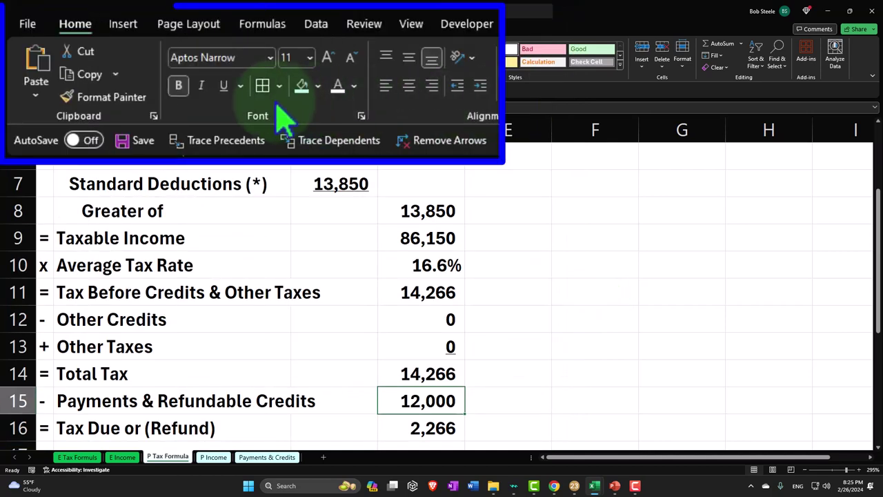
left_click(262, 318)
Apply all borders to the tax formula table range A2:D16
scroll(315, 301, "up", 2)
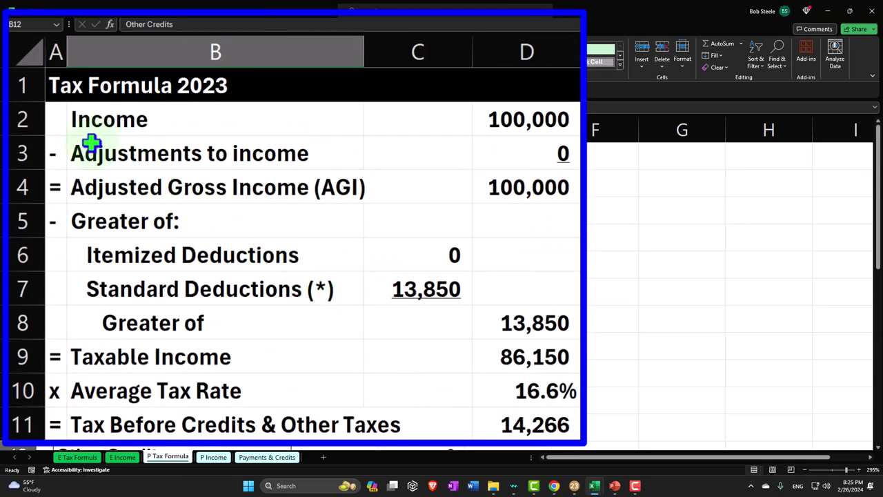
left_click(55, 119)
left_click_drag(55, 119, 400, 403)
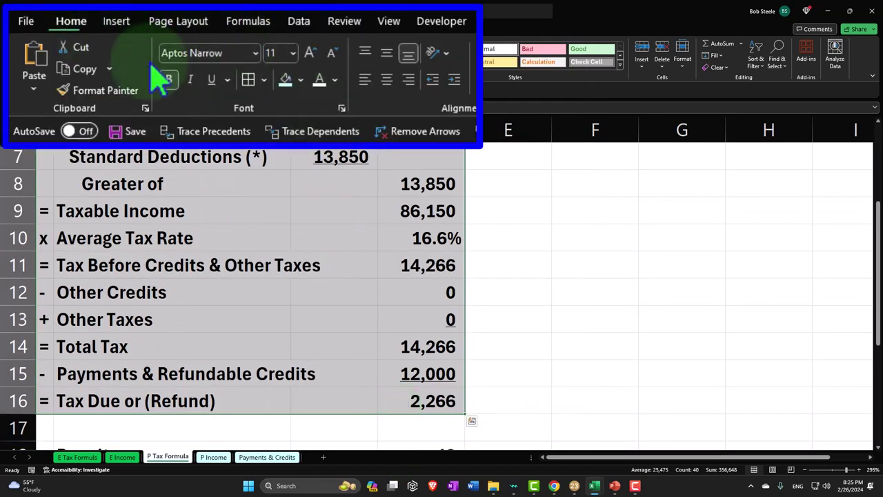
left_click(168, 156)
Try Merge & Center on the title across A1:D1, test column selection beneath it, and remove the merge
scroll(168, 156, "up", 2)
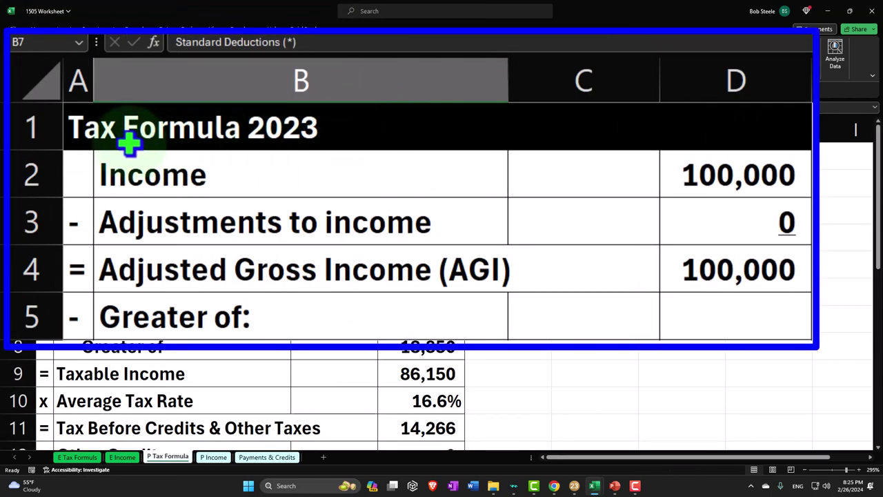
left_click_drag(79, 133, 725, 127)
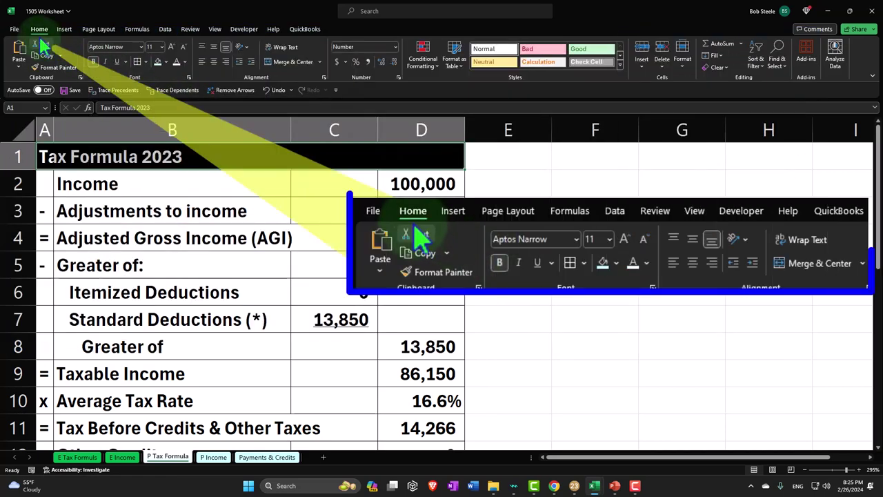
left_click(290, 63)
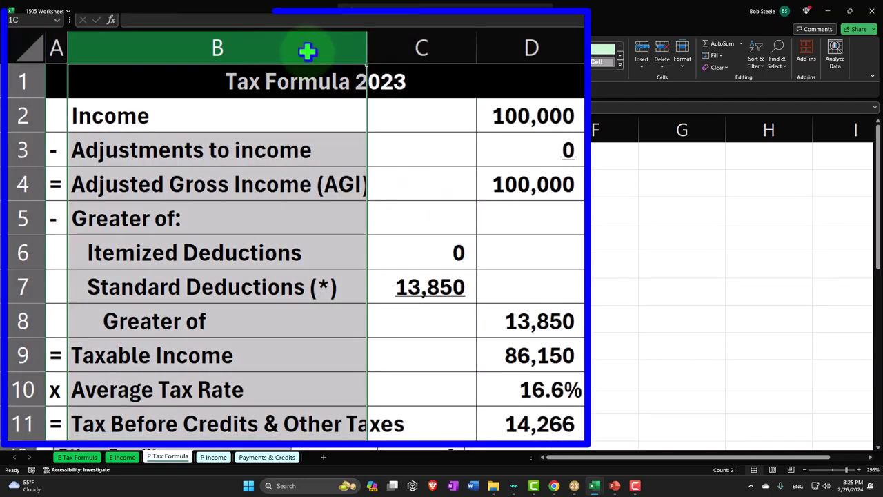
left_click(387, 38)
left_click(491, 38)
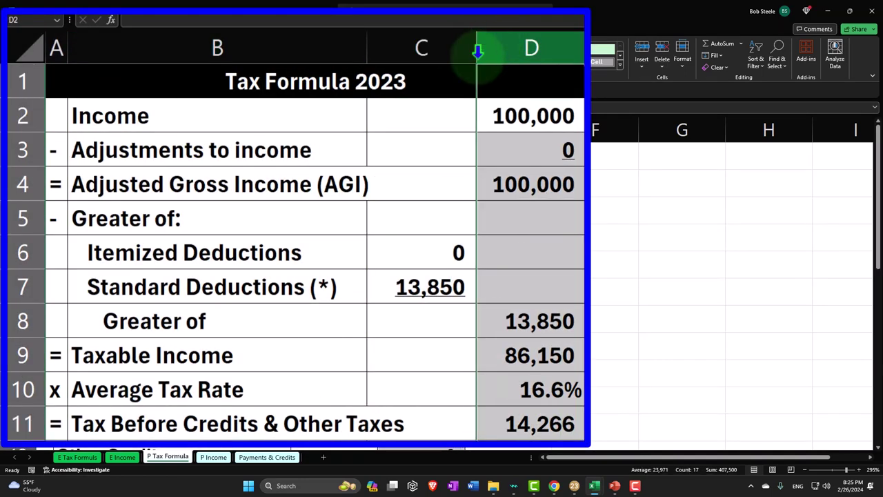
left_click(410, 82)
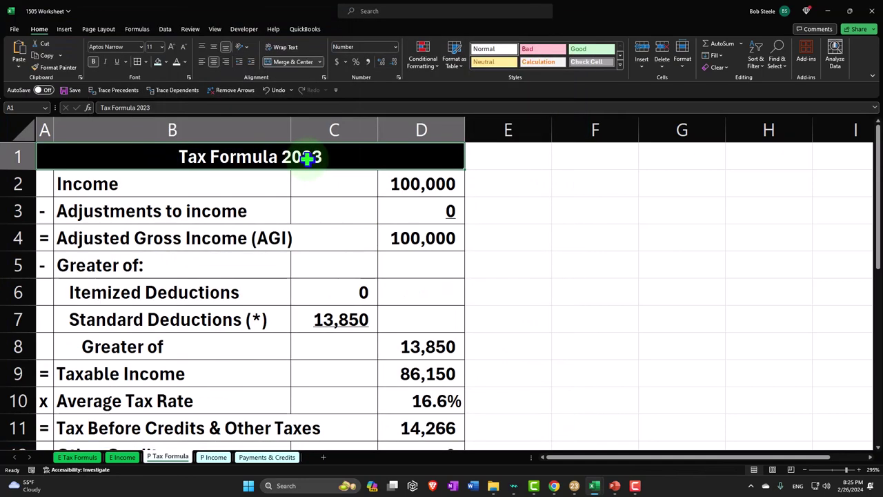
left_click(520, 77)
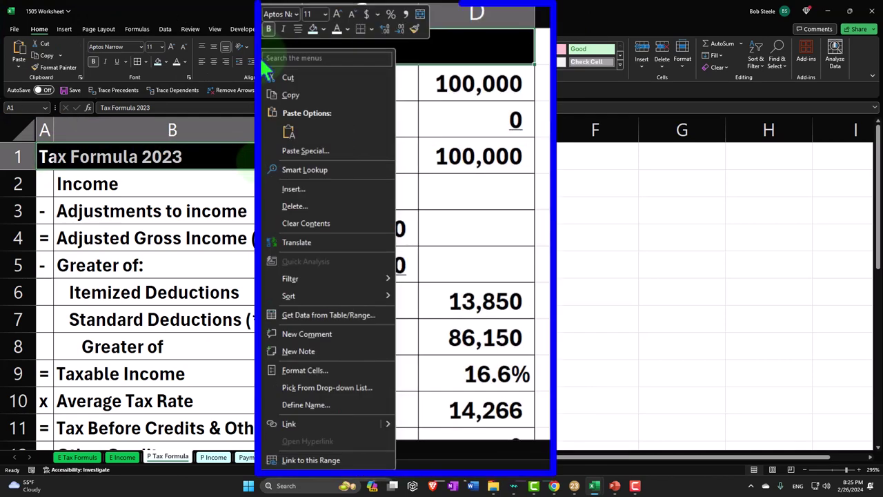
Format the title in A1:D1 with the horizontal alignment Center Across Selection
mouse_move(289, 339)
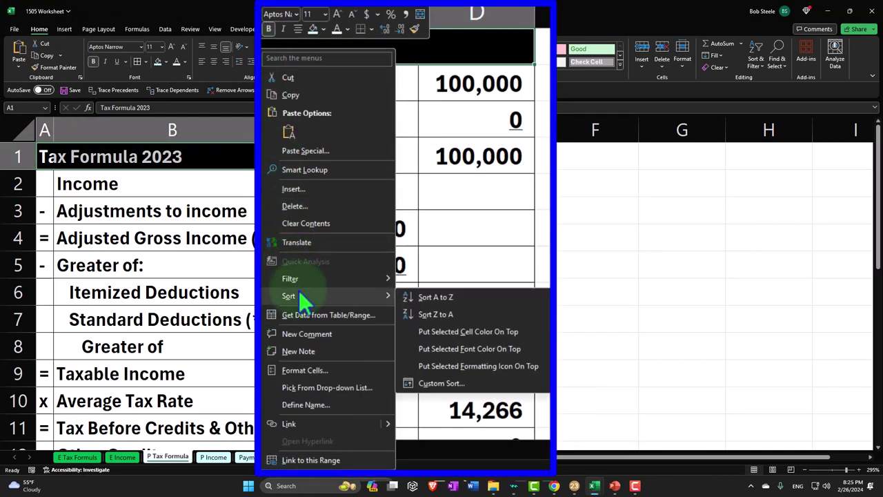
left_click(306, 370)
left_click_drag(288, 261, 449, 171)
left_click(417, 57)
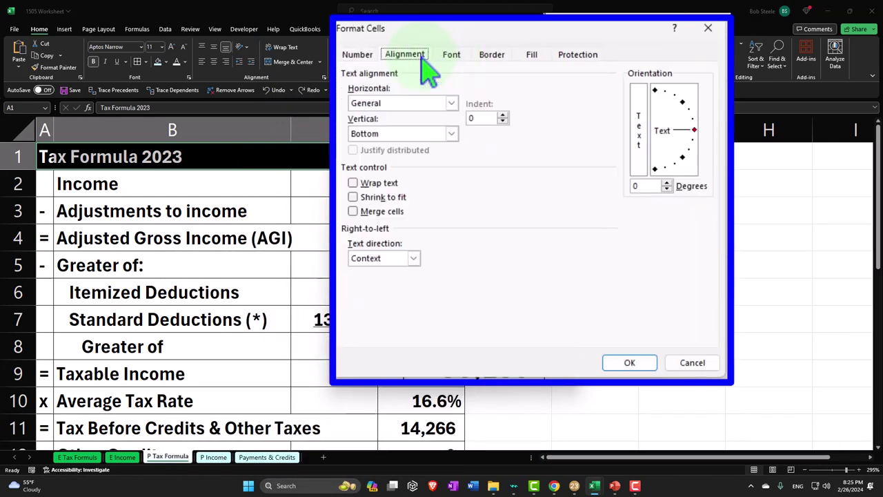
left_click(451, 103)
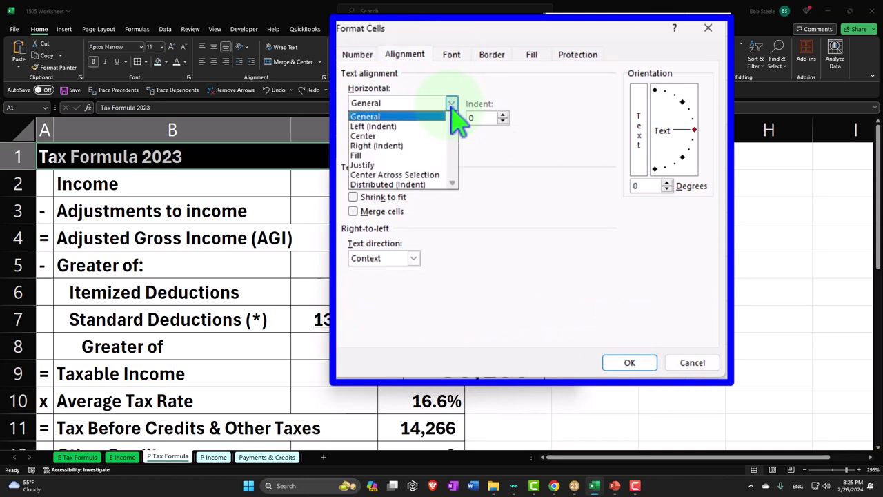
left_click(438, 178)
left_click(624, 364)
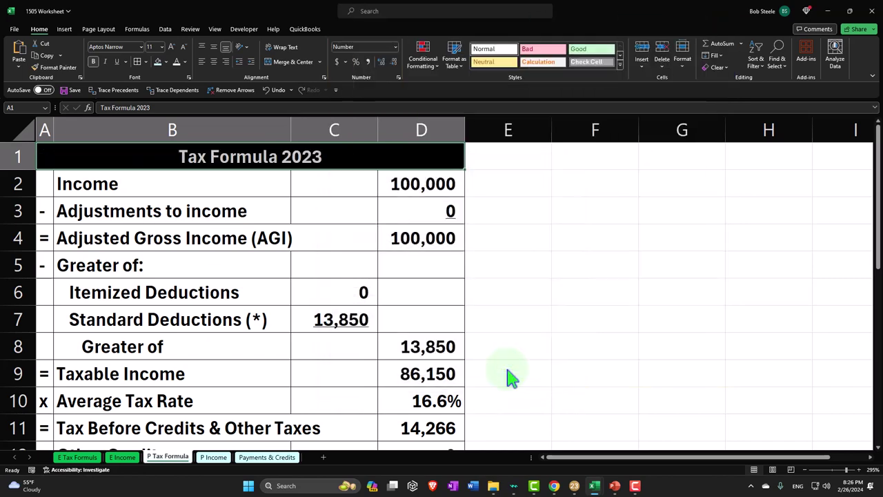
Check that the title cells A1:D1 can be selected individually, and examine the income and tax sections of the table below
left_click(258, 153)
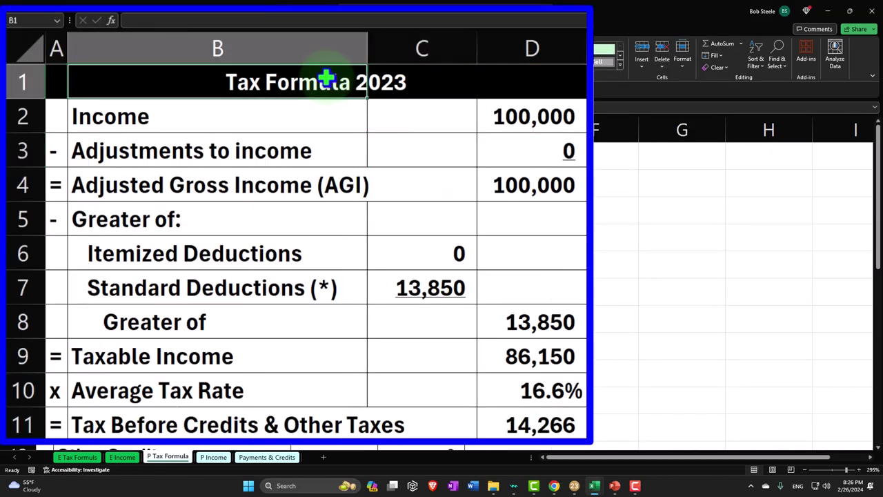
left_click(49, 82)
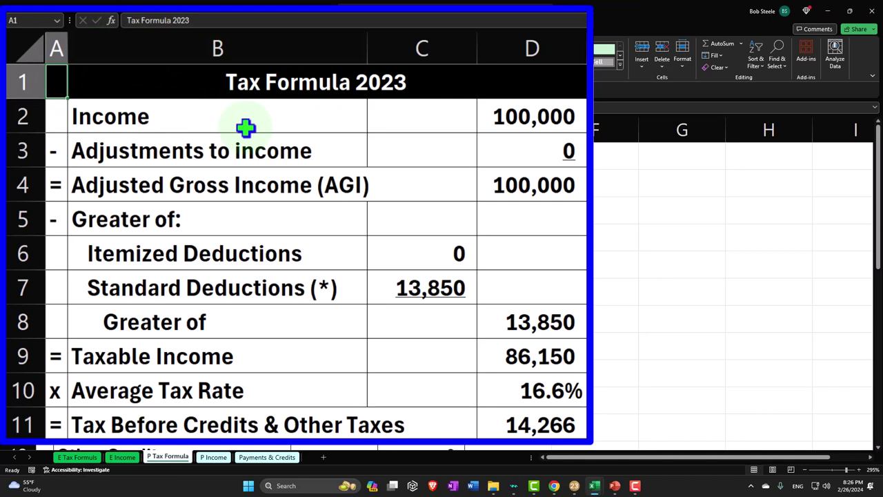
key("Right")
key("Right")
key("Right")
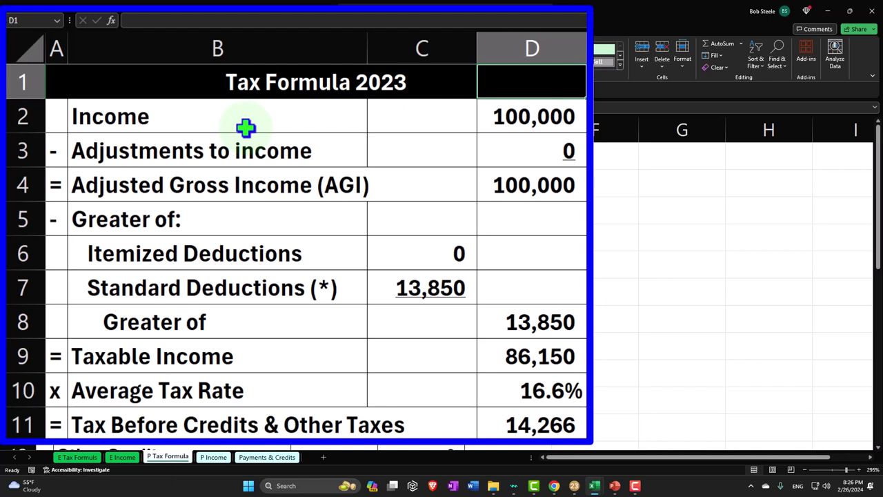
left_click_drag(55, 116, 507, 350)
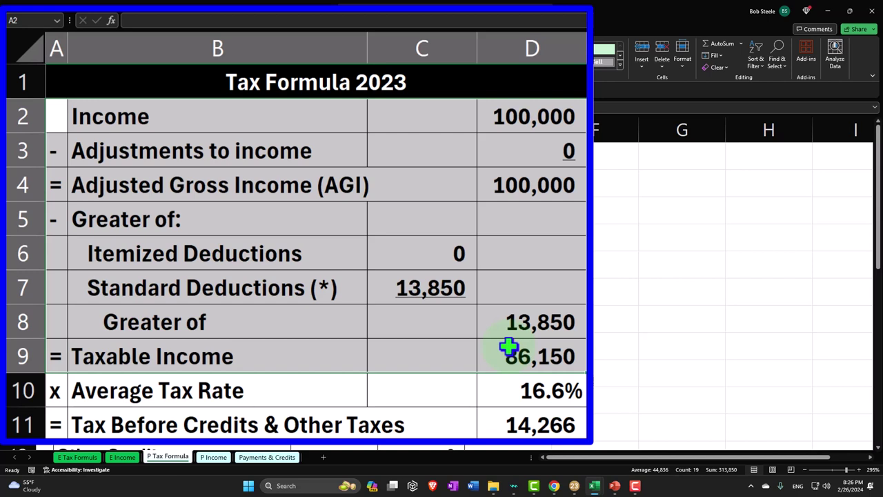
left_click(488, 317)
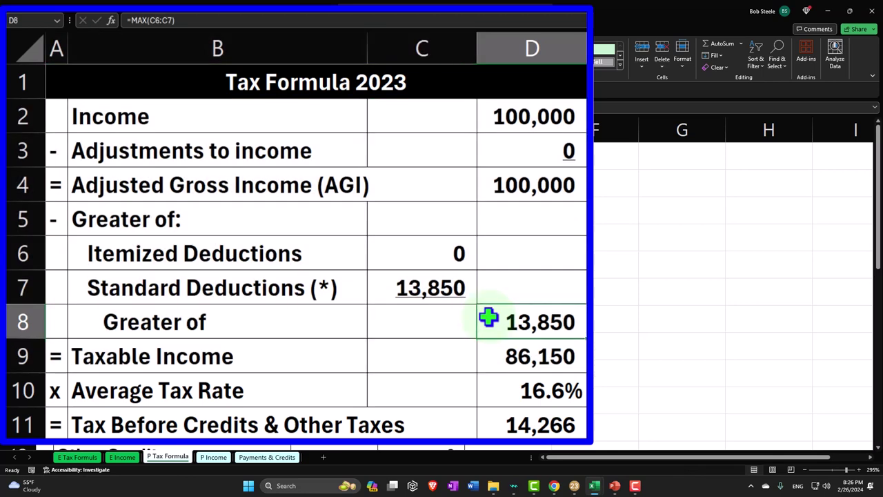
scroll(488, 316, "down", 2)
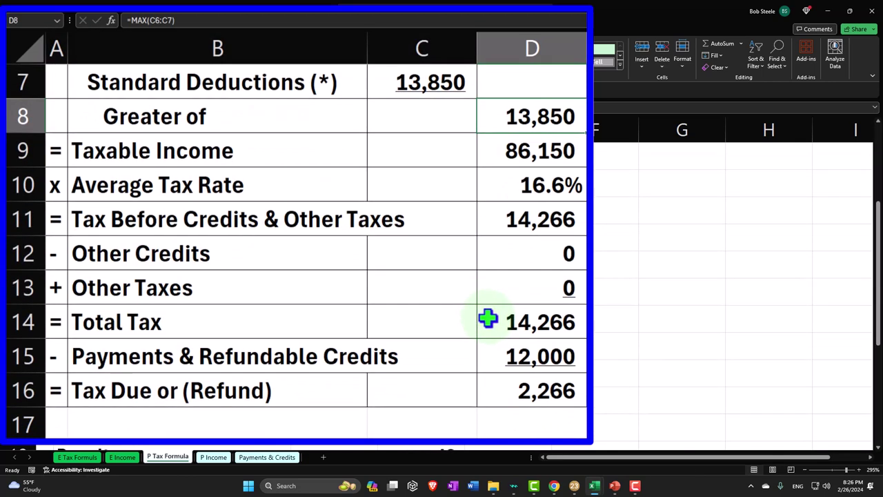
left_click_drag(177, 221, 543, 380)
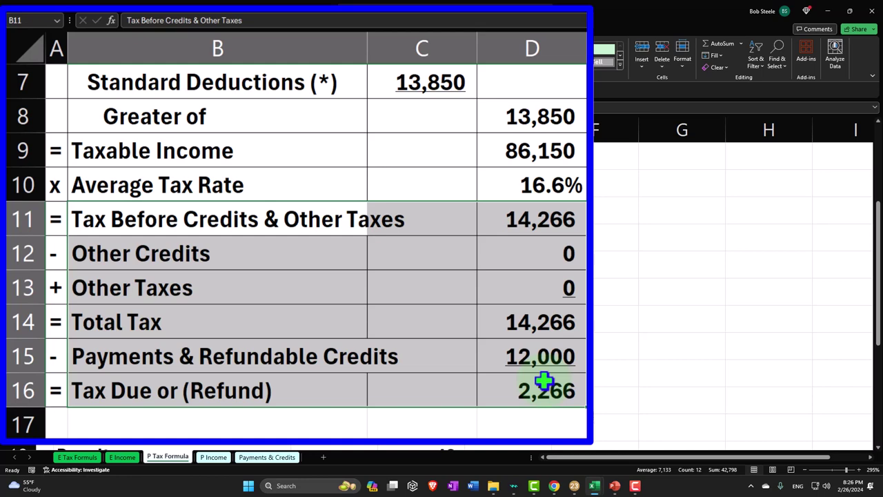
scroll(544, 380, "up", 2)
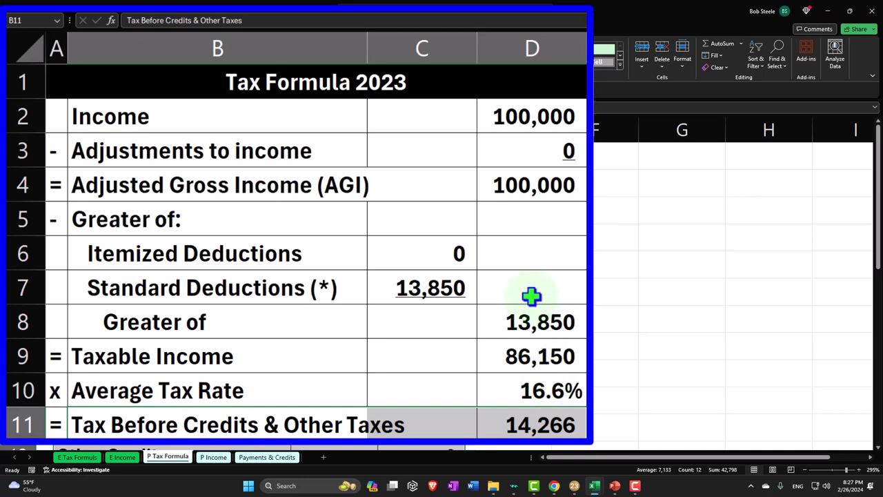
Set the font color of the Income row, B2:D2, to the standard green
left_click(311, 123)
left_click_drag(310, 124, 523, 124)
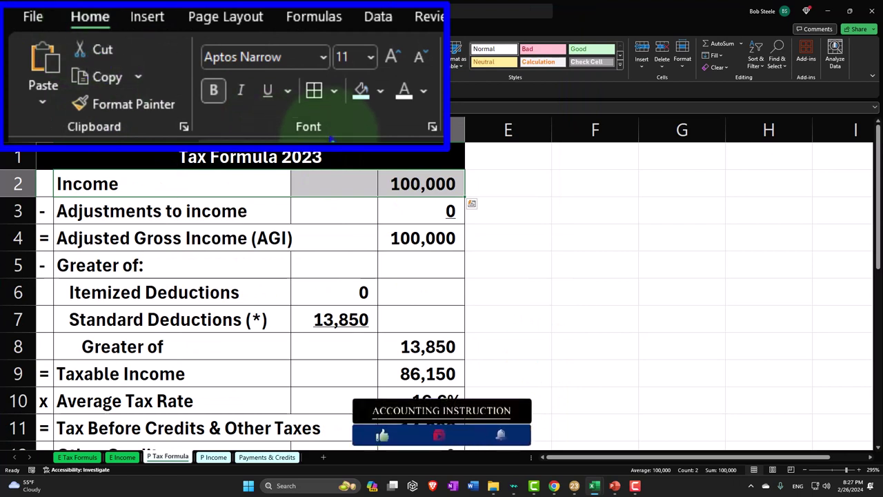
left_click(185, 60)
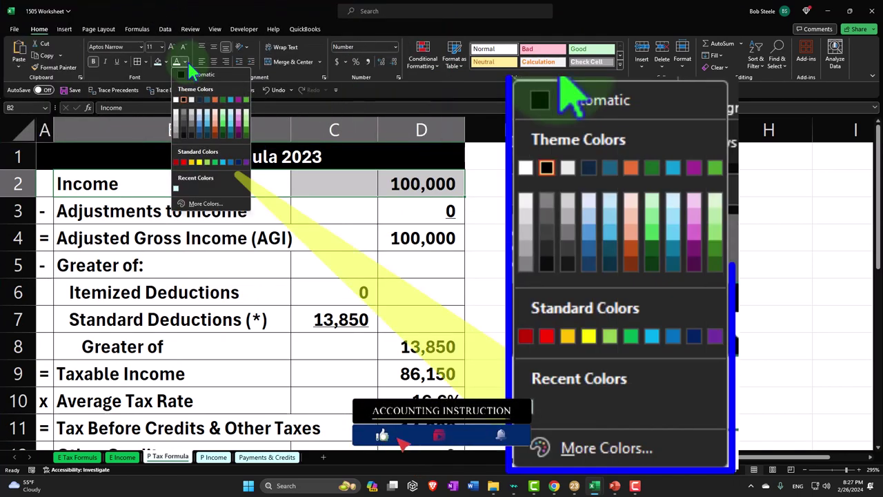
left_click(216, 163)
left_click(138, 292)
left_click(107, 243)
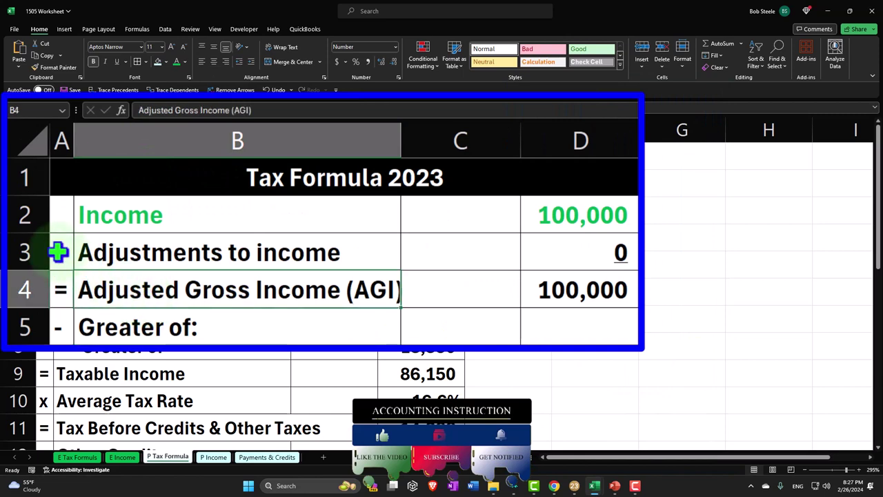
Set the font color of the Adjustments to income row, A3:D3, to the standard red
left_click_drag(40, 211, 404, 210)
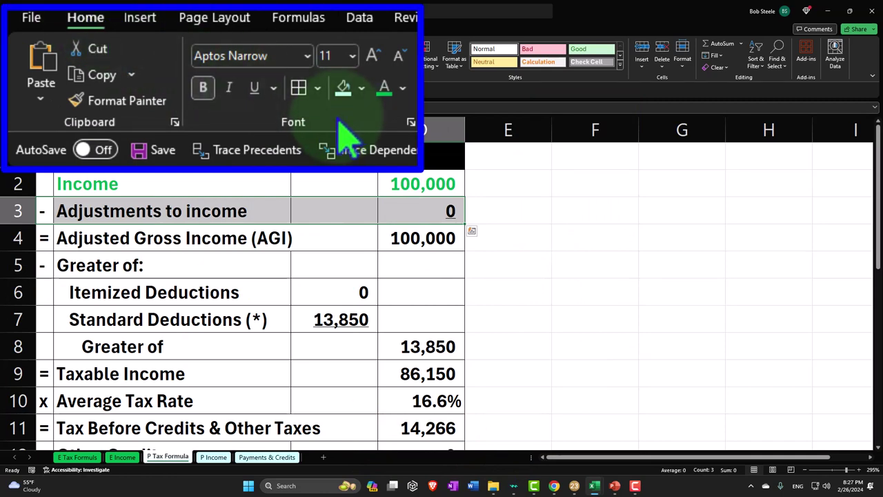
left_click(185, 62)
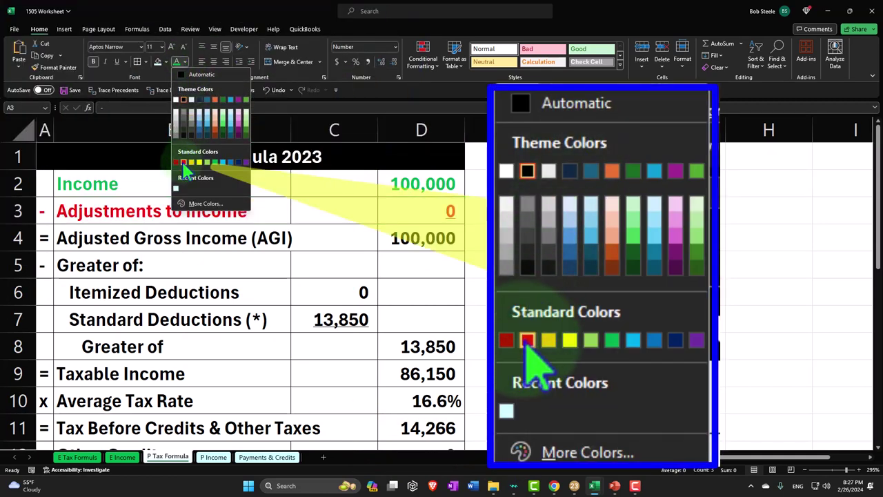
left_click(184, 162)
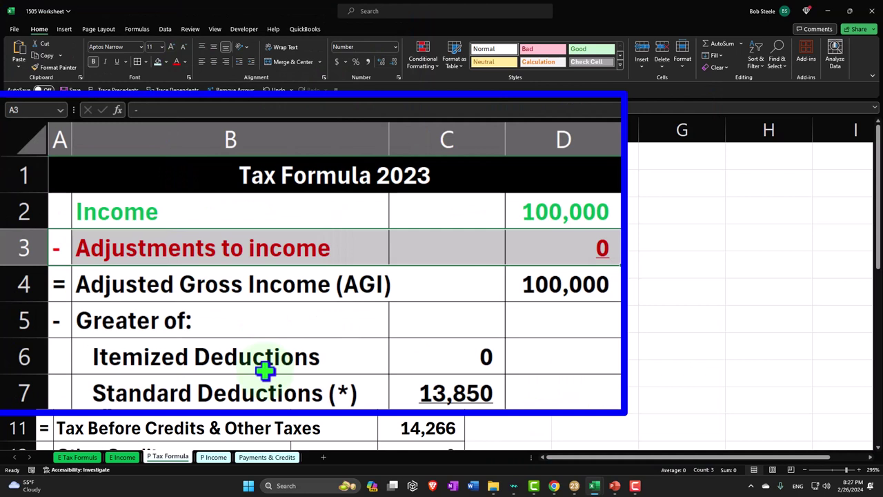
left_click(199, 302)
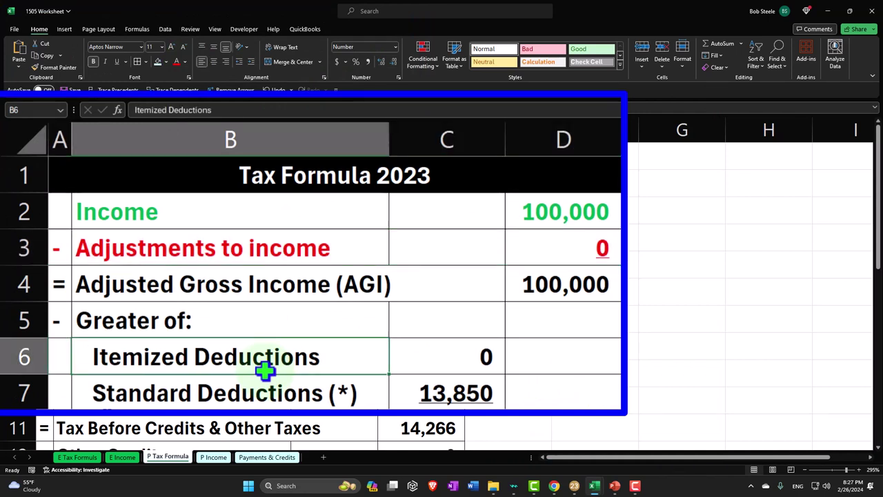
left_click(264, 328)
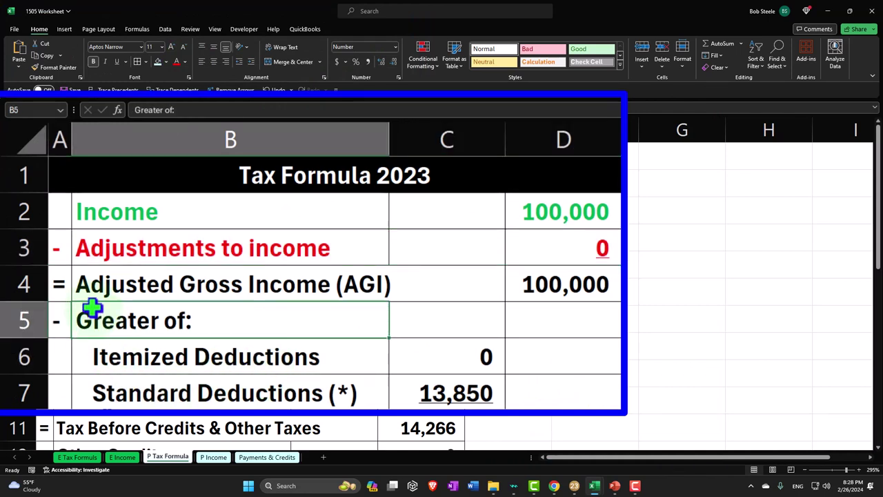
Set the font color of the Adjusted Gross Income (AGI) row, A4:D4, to the standard green
left_click_drag(69, 282, 548, 282)
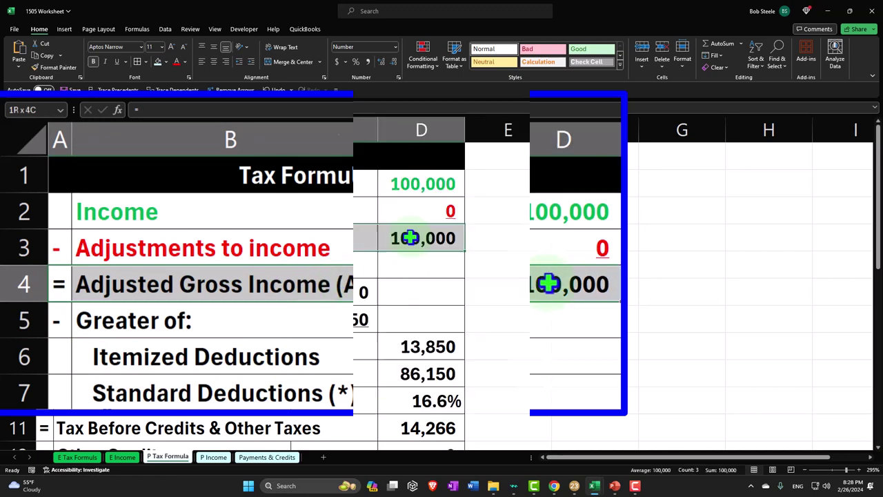
left_click(185, 60)
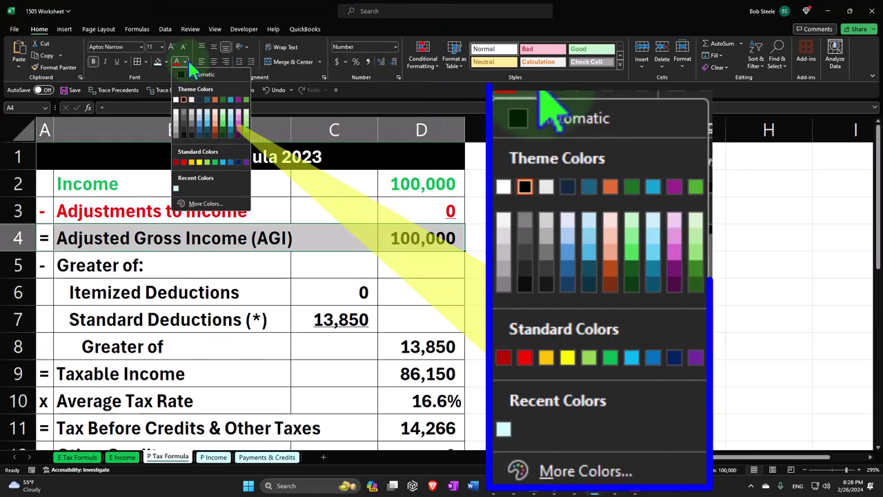
left_click(215, 161)
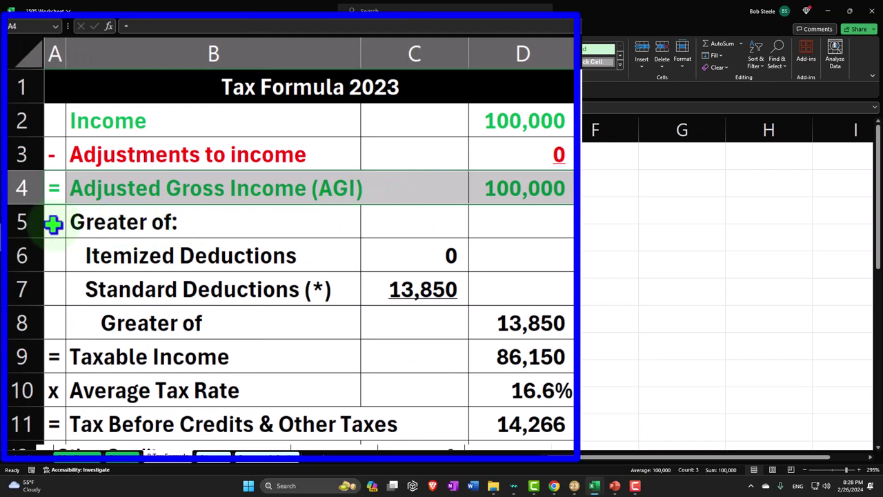
Set the font color of the deductions block, A5:D8, to the standard red
left_click_drag(54, 221, 506, 322)
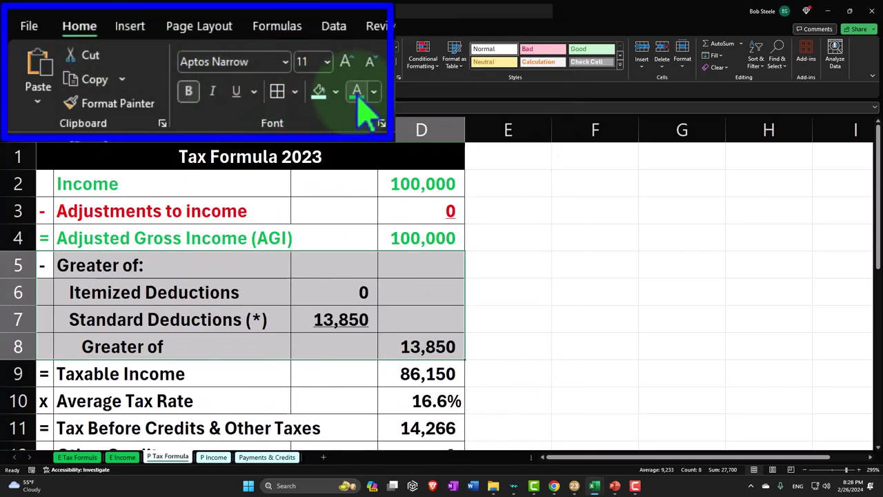
key("super+Escape")
left_click(184, 61)
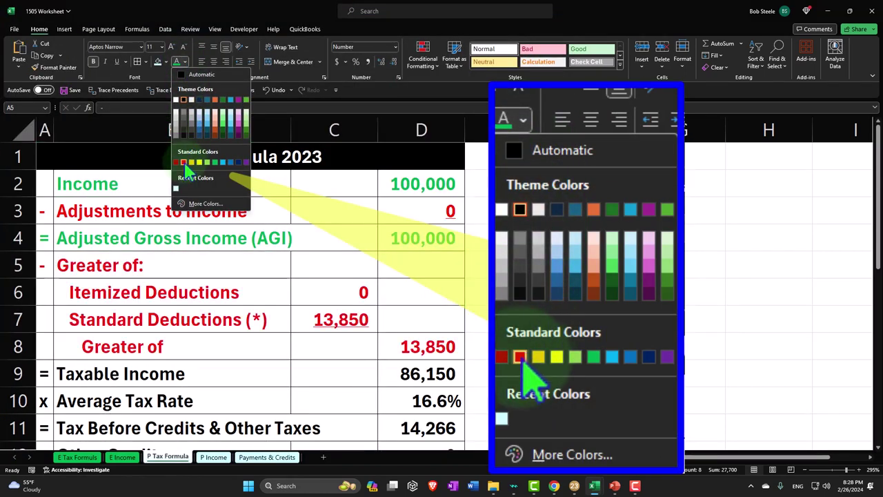
left_click(185, 162)
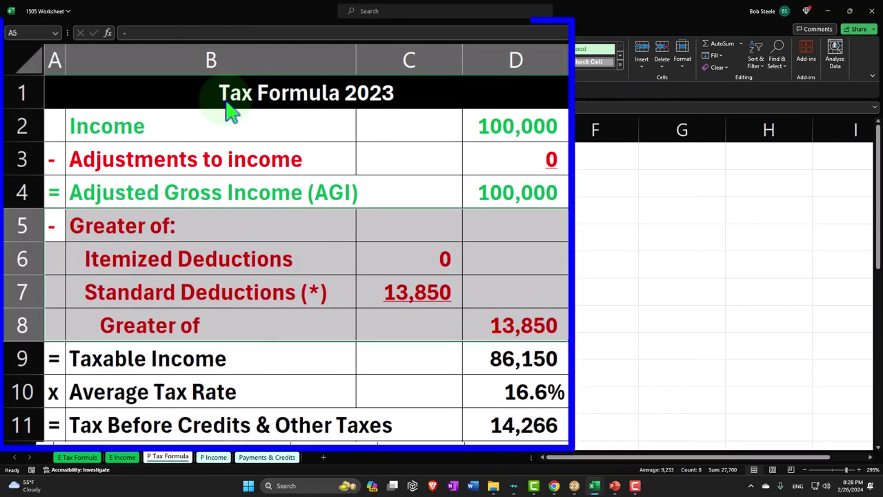
left_click(400, 377)
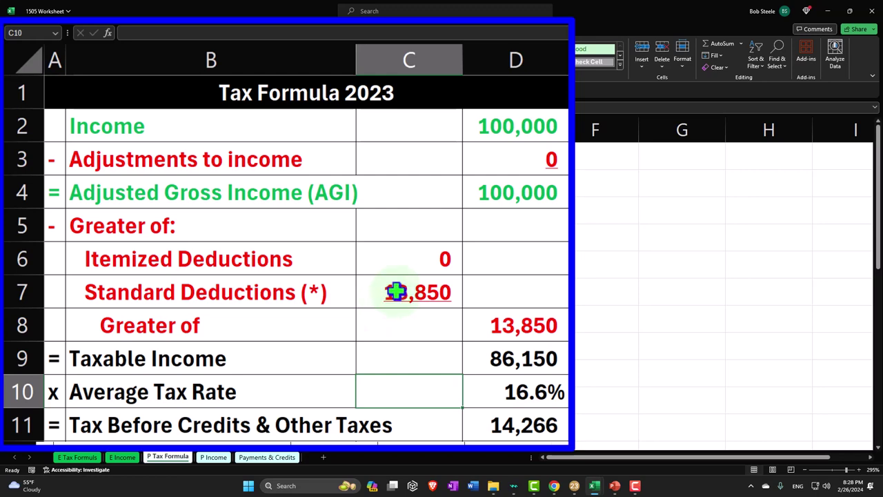
Underline the greater-of deduction amount in cell D8
key("super+Escape")
key("super+plus")
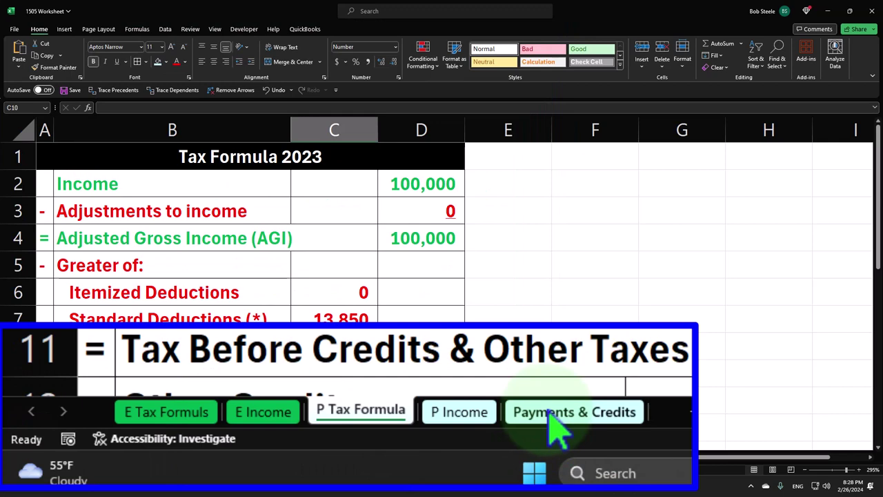
key("super+Escape")
key("super+plus")
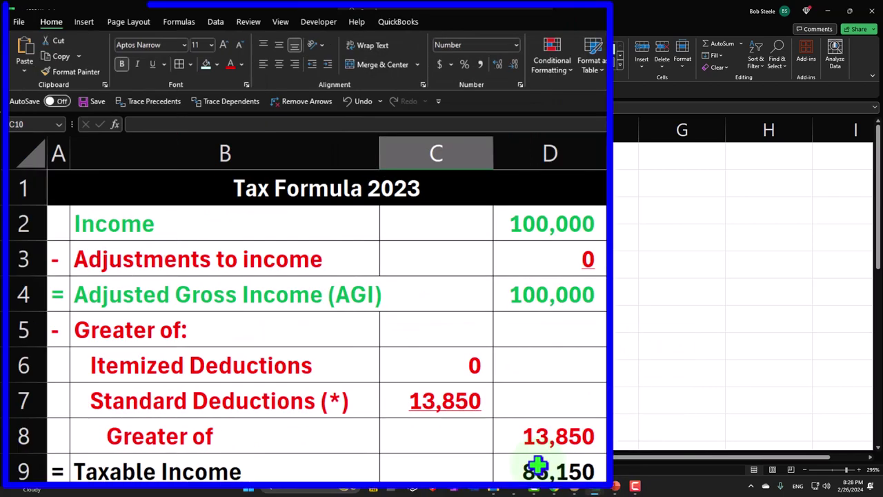
left_click(546, 442)
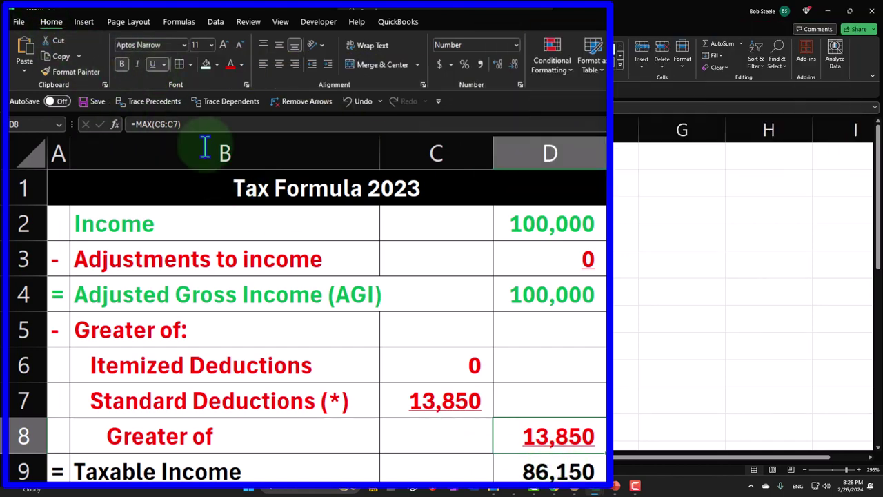
key("super+Escape")
left_click(481, 360)
key("super+plus")
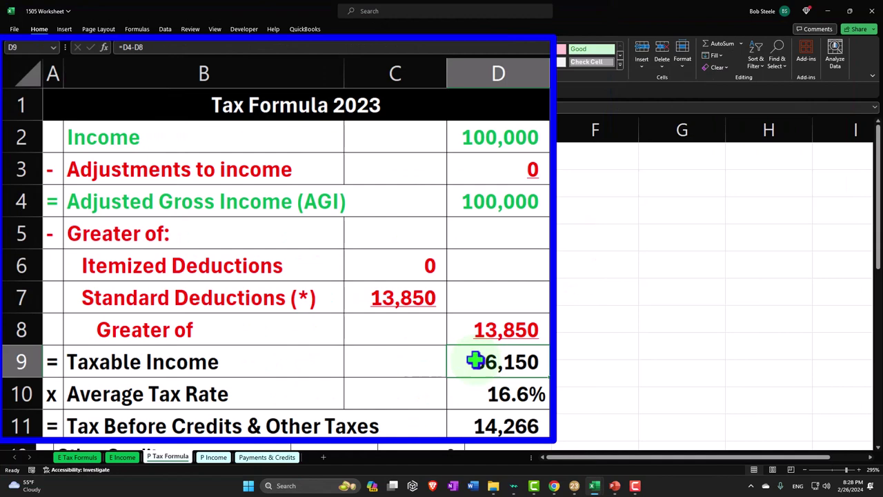
Set the font color of the Taxable Income row, A9:D9, to the standard green
left_click_drag(56, 362, 462, 363)
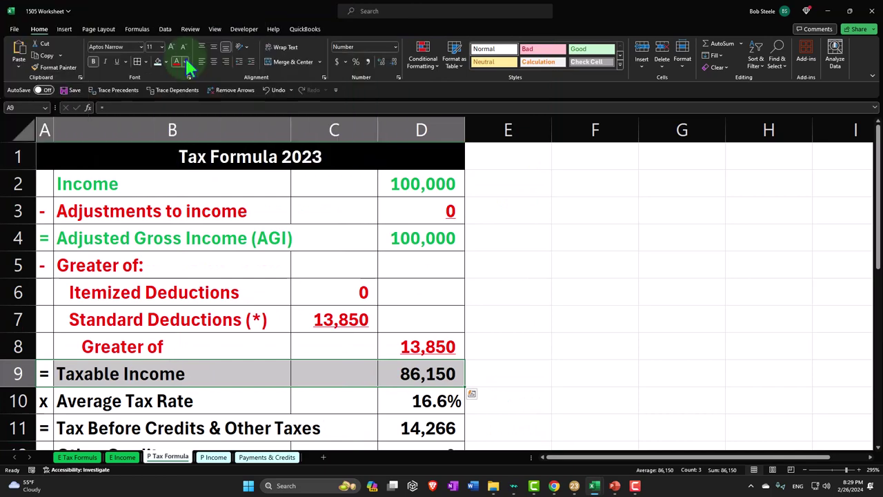
left_click(185, 61)
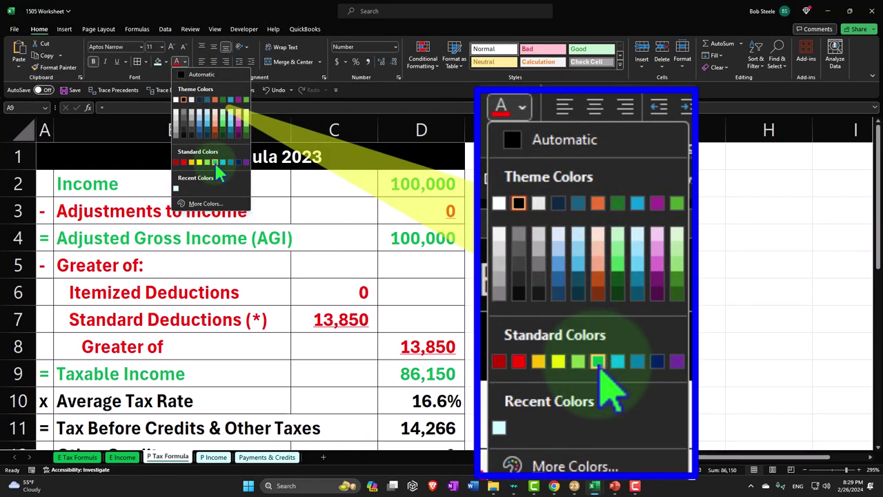
left_click(214, 161)
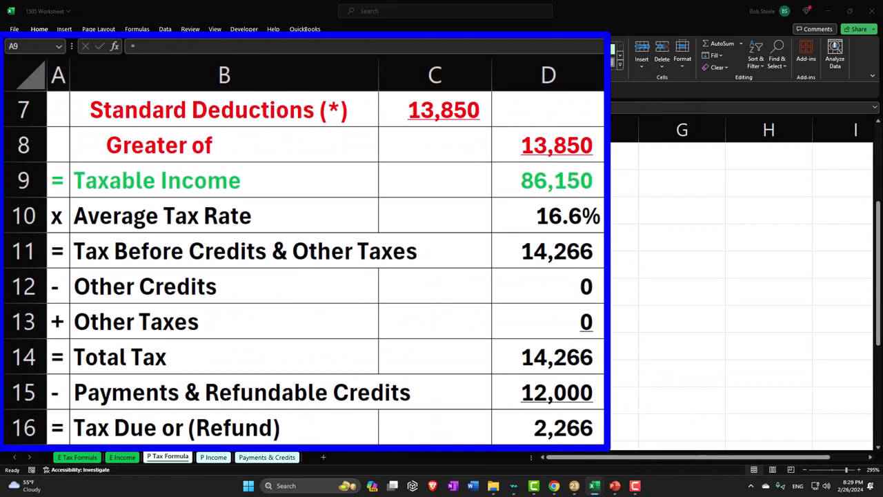
Inspect the Average Tax Rate formula in D10 and color the Tax Before Credits & Other Taxes row, A11:D11, standard red
left_click(536, 214)
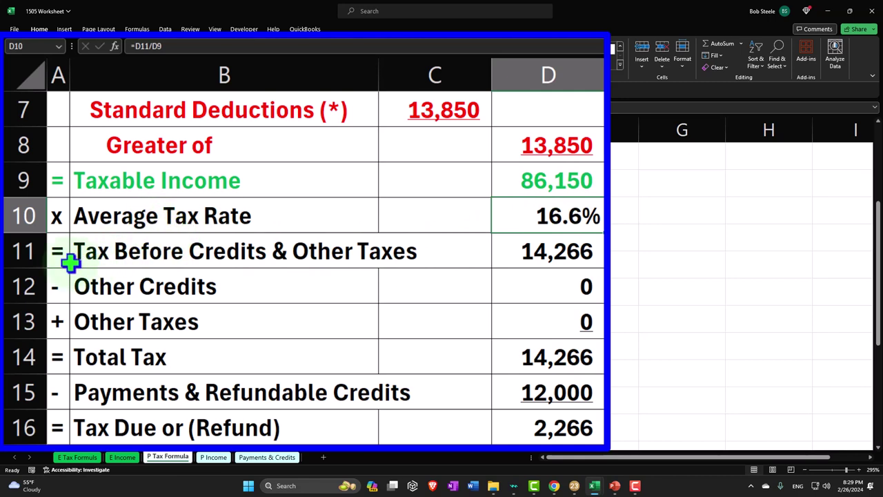
left_click_drag(60, 252, 505, 251)
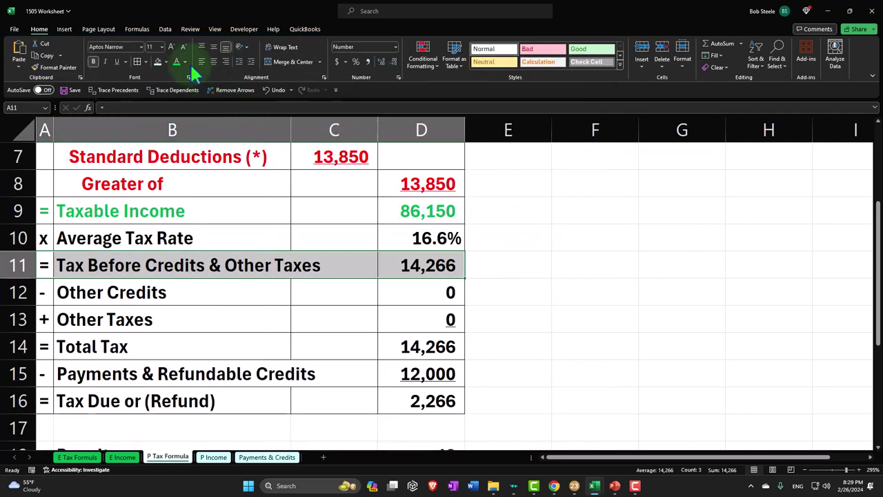
left_click(185, 61)
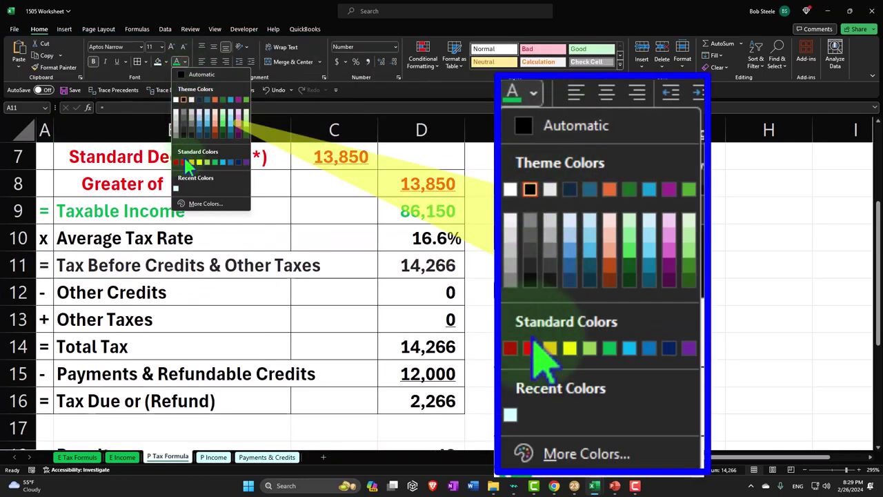
left_click(184, 162)
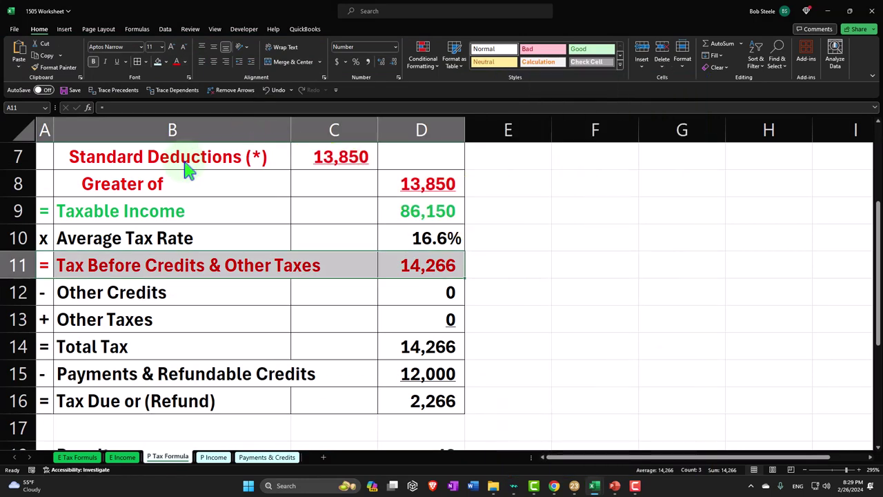
Set the font color of the Other Credits row, A12:D12, to standard green and the Other Taxes row, A13:D13, to standard red
left_click(62, 307)
left_click_drag(61, 307, 550, 304)
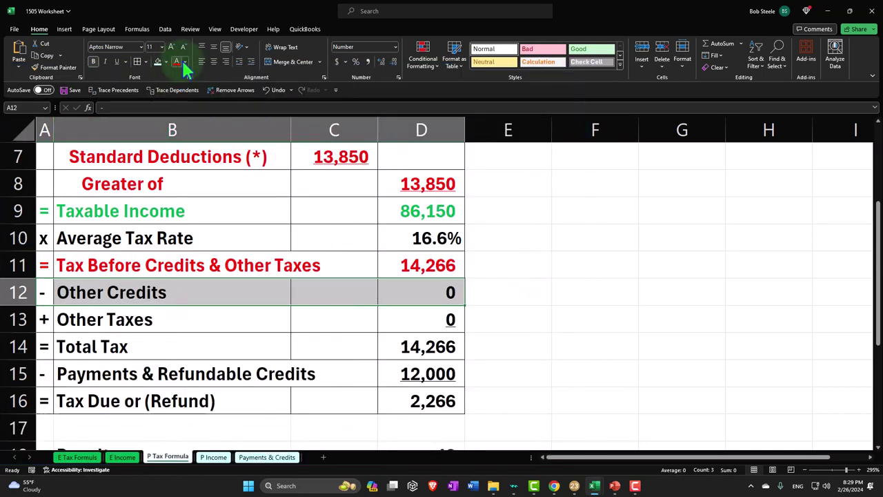
left_click(184, 61)
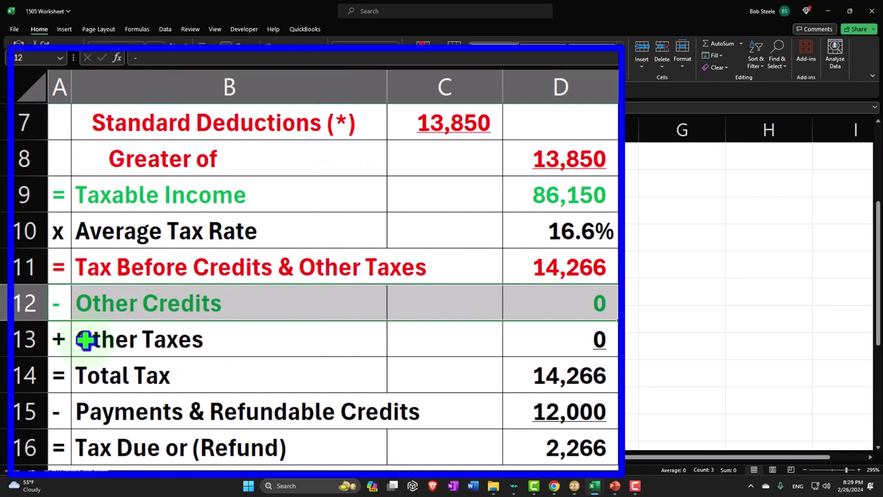
left_click_drag(66, 339, 538, 336)
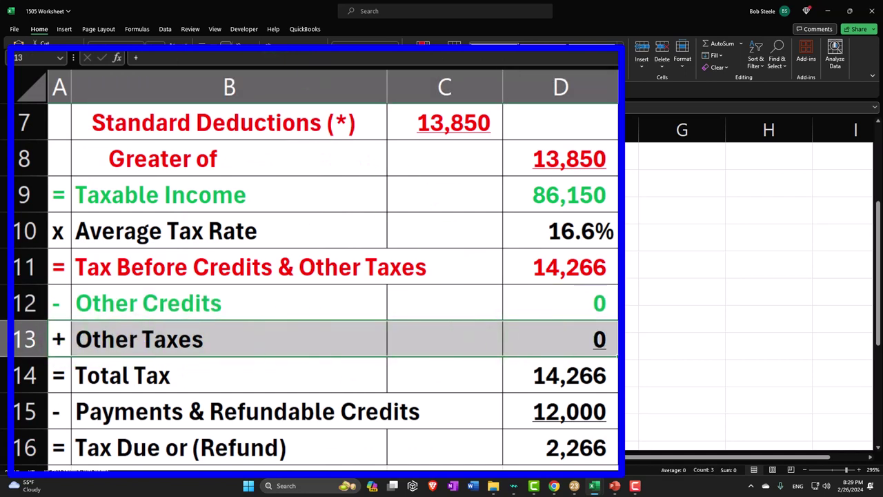
left_click(184, 62)
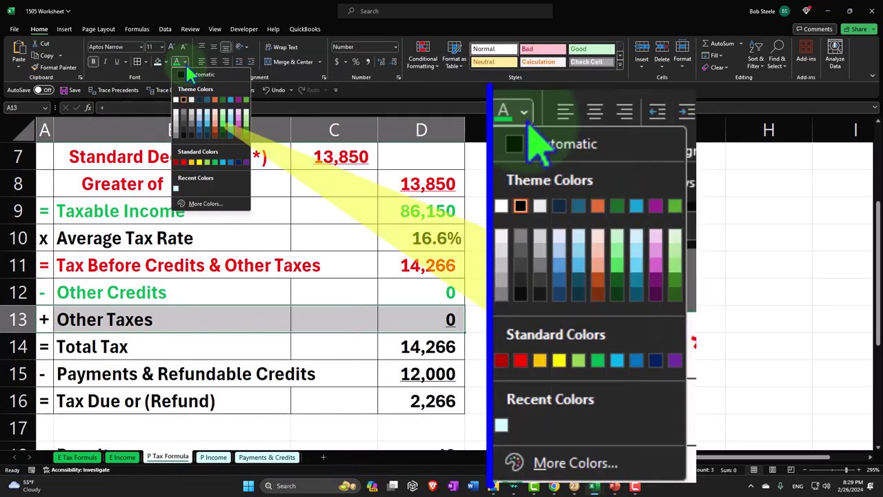
left_click(184, 163)
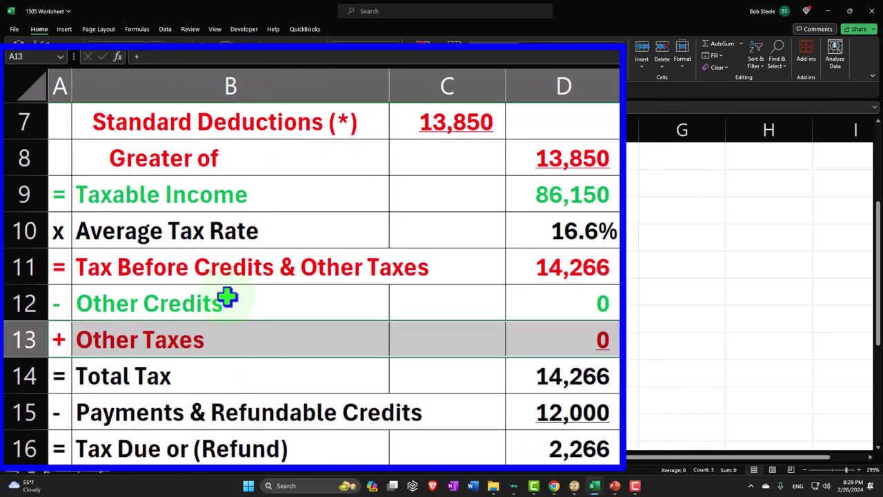
Color the Total Tax row, A14:D14, standard red and the Payments & Refundable Credits row, A15:D15, standard green
left_click_drag(64, 376, 529, 375)
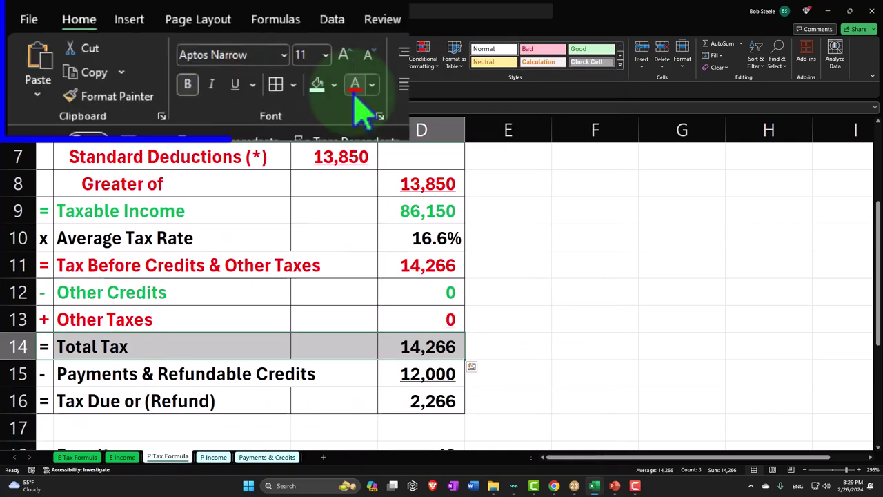
left_click(174, 63)
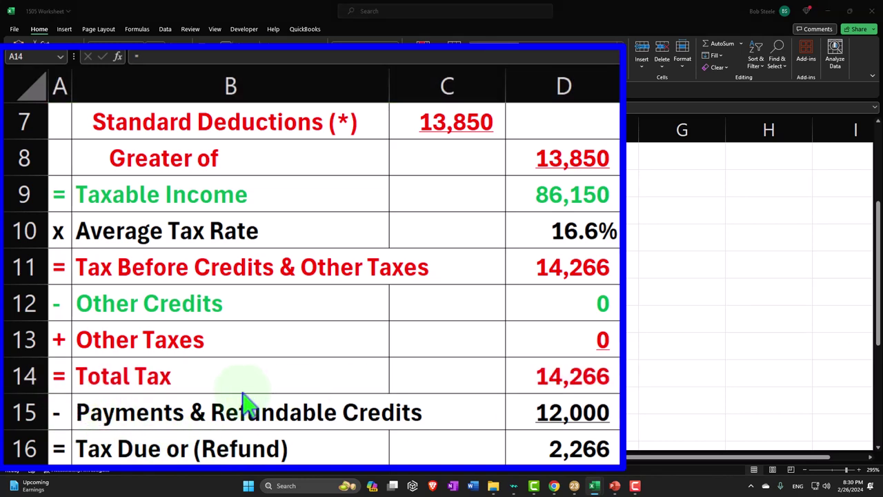
left_click_drag(62, 406, 538, 411)
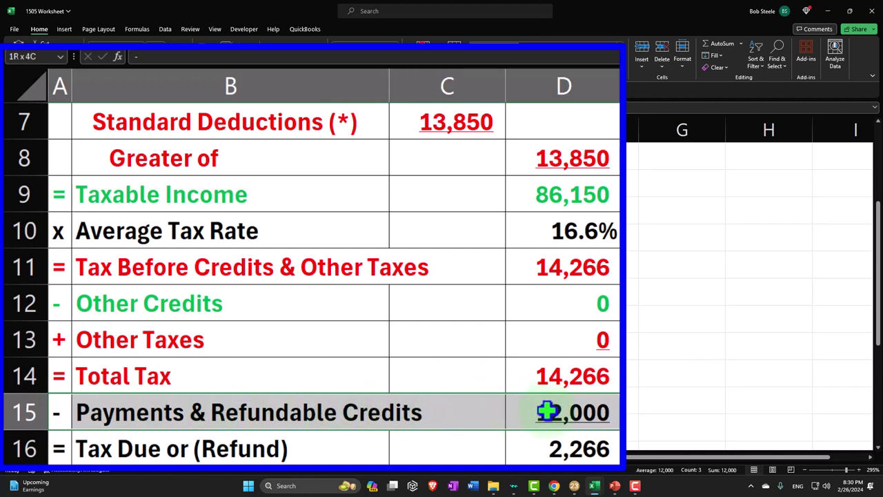
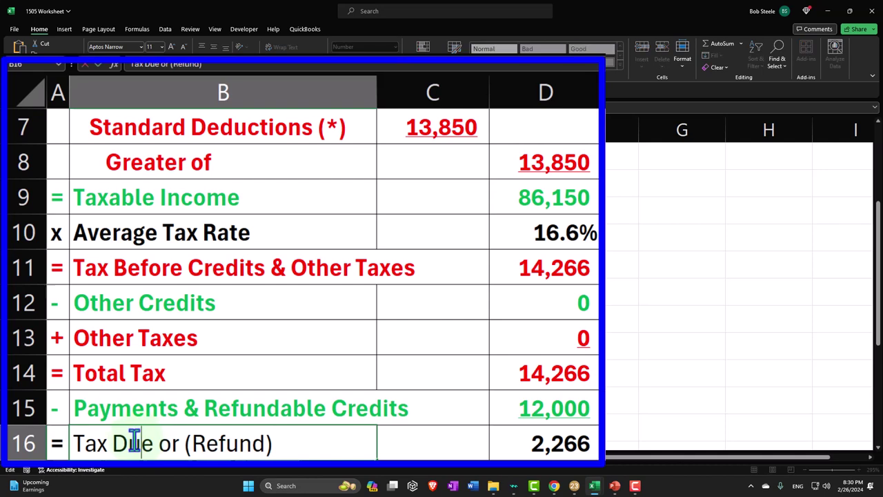
Within the label in B16, color the word "Due" standard red and "(Refund)" standard green
left_click_drag(112, 442, 152, 445)
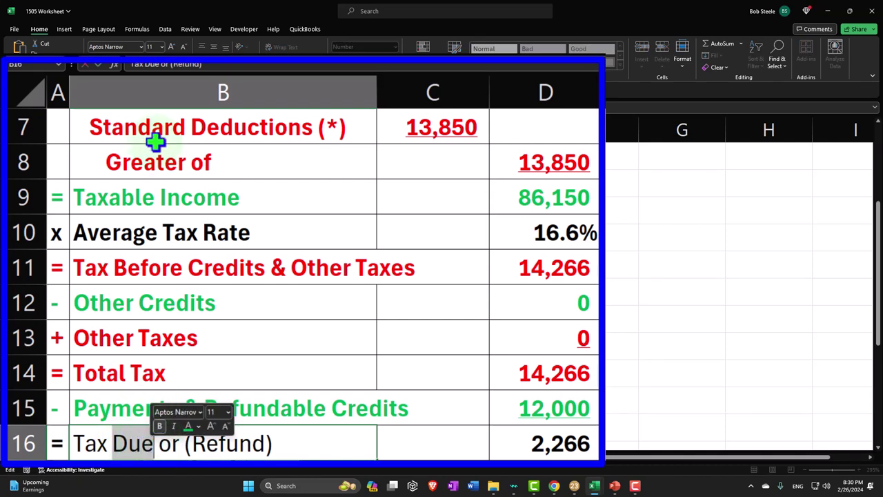
left_click(184, 62)
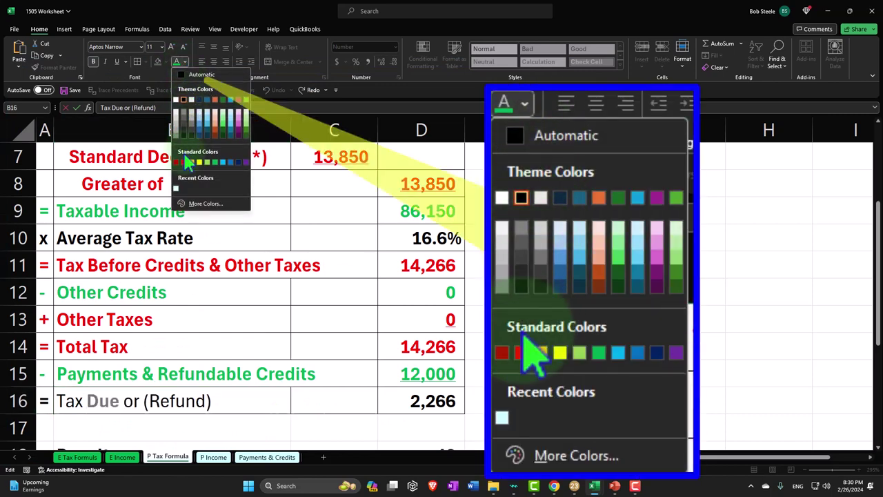
left_click(185, 163)
left_click(146, 400)
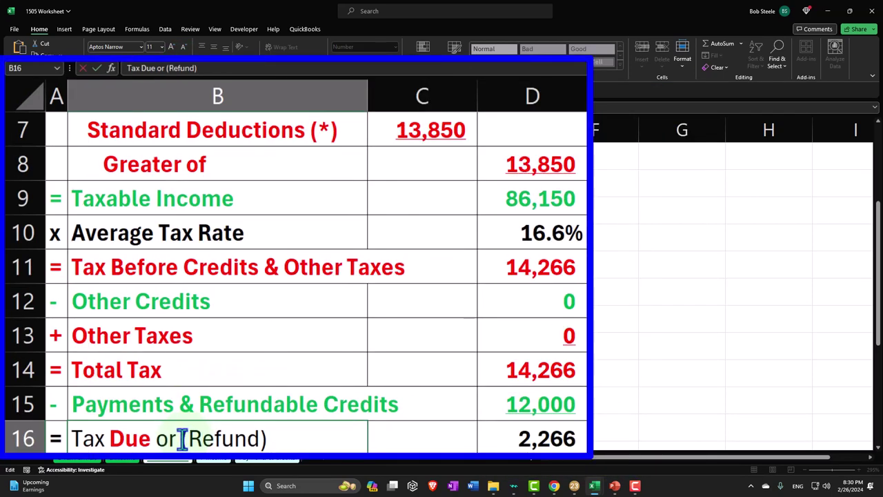
left_click_drag(184, 439, 270, 438)
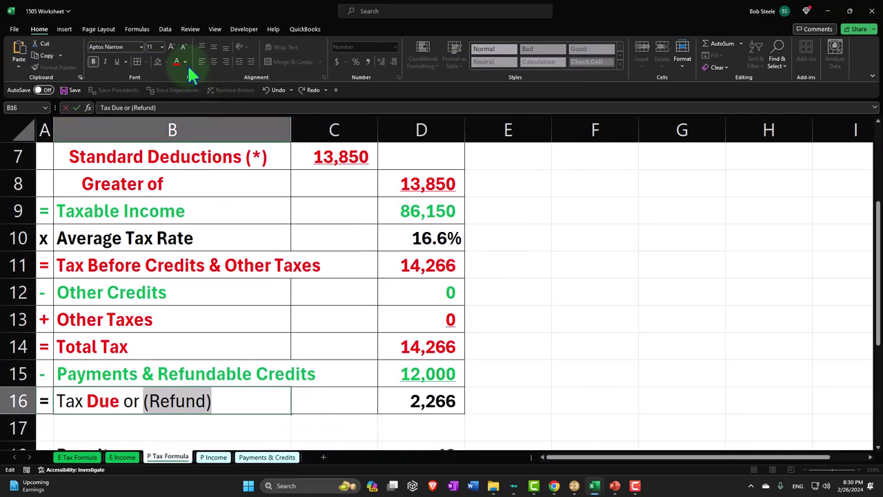
left_click(185, 62)
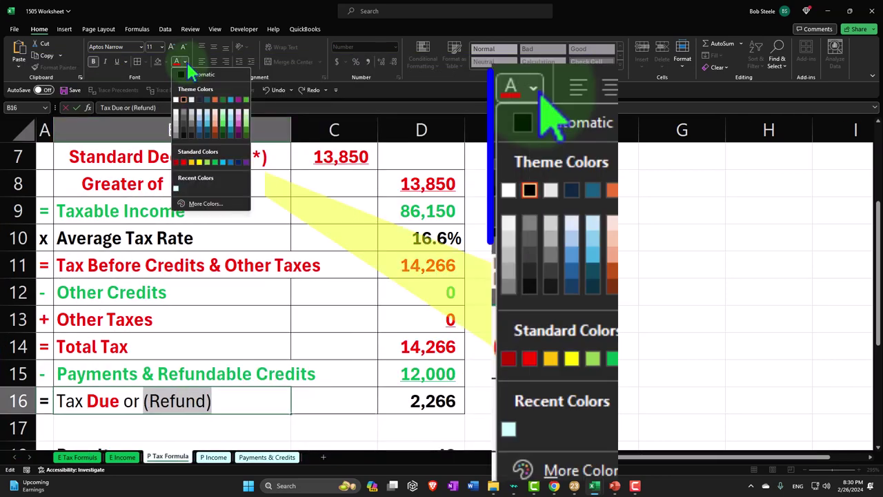
left_click(215, 164)
left_click(519, 321)
Examine the amounts and formulas for tax before credits, total tax, payments and tax due in column D
left_click(447, 412)
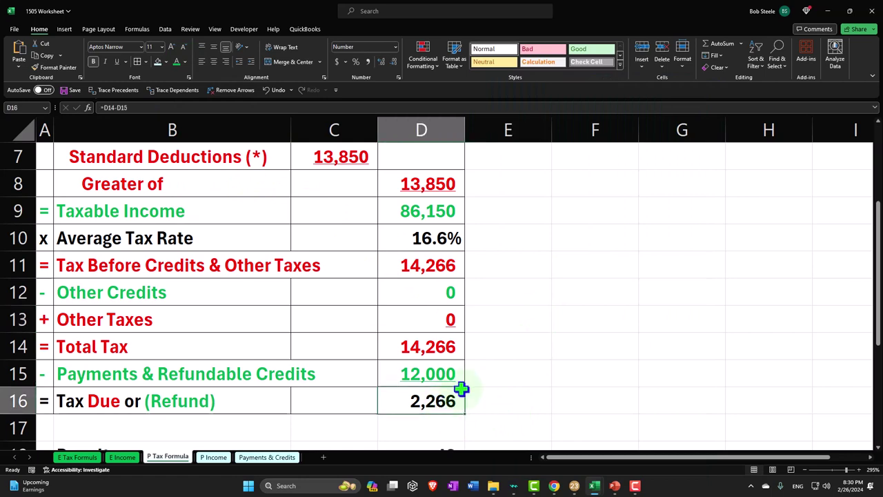
scroll(462, 391, "down", 1)
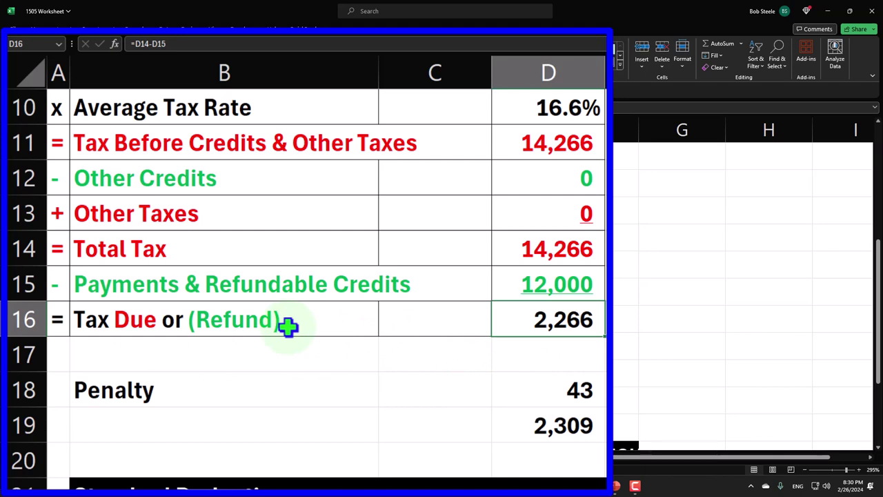
scroll(289, 327, "up", 1)
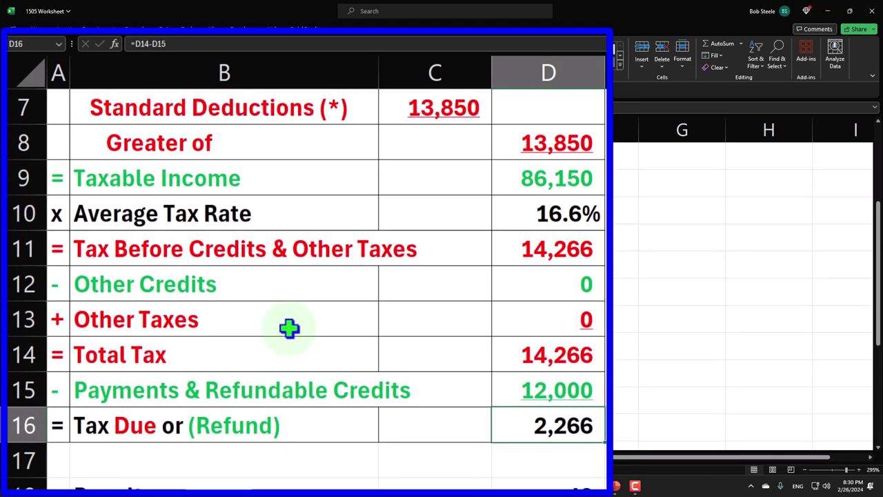
left_click(545, 245)
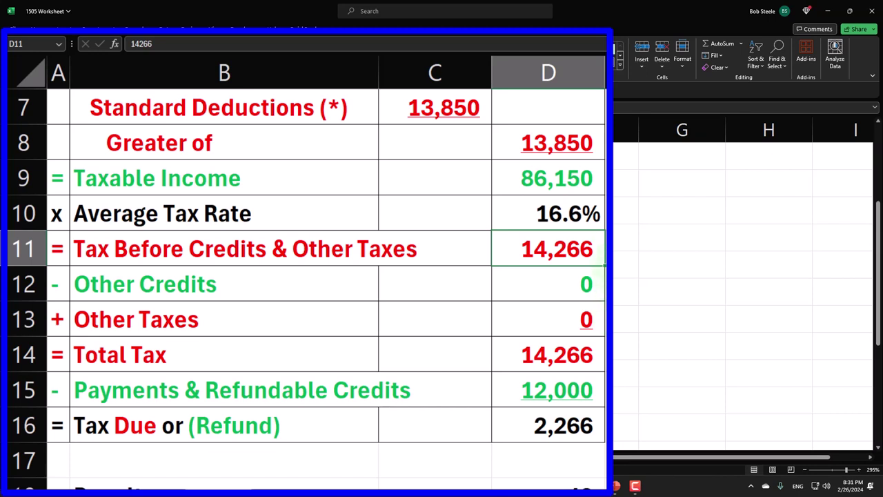
double_click(586, 355)
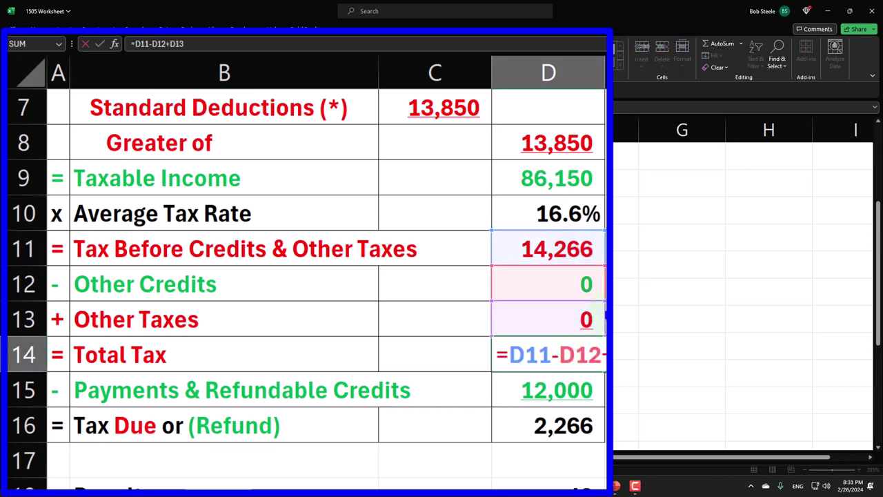
key("Return")
left_click(562, 351)
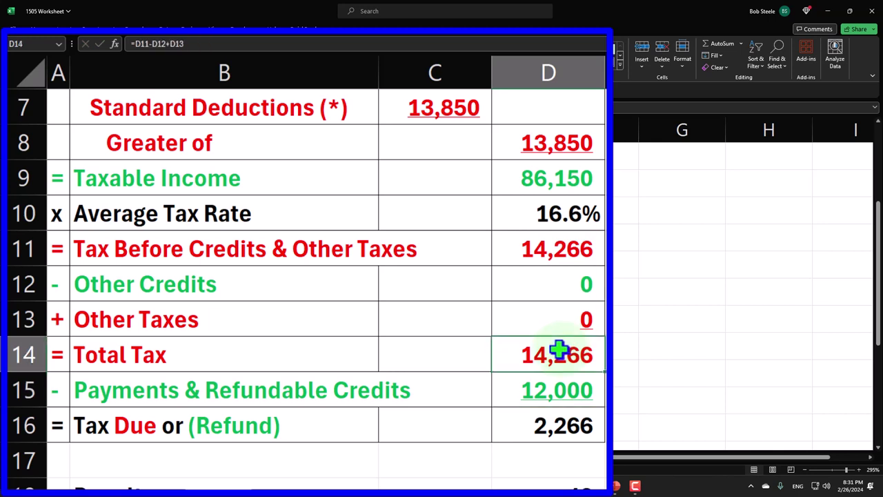
left_click(599, 387)
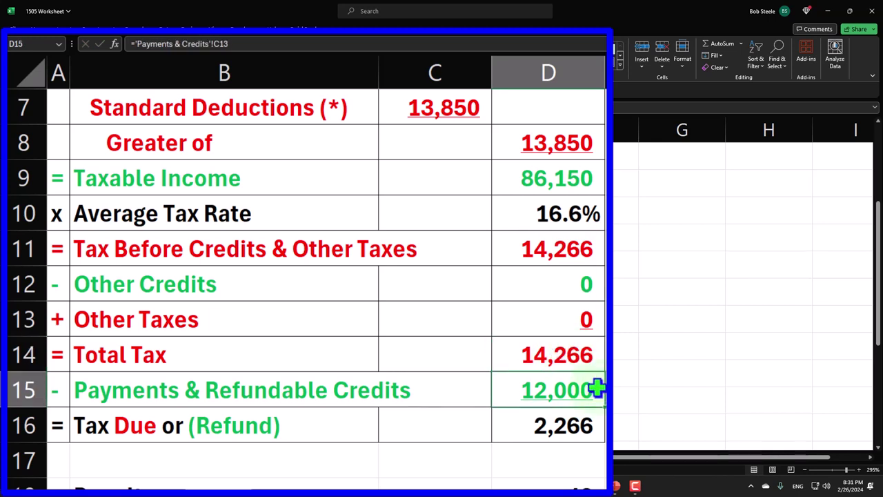
Add a conditional formatting rule to D16 that gives values greater than 0 a Light Red Fill with Dark Red Text
left_click(578, 429)
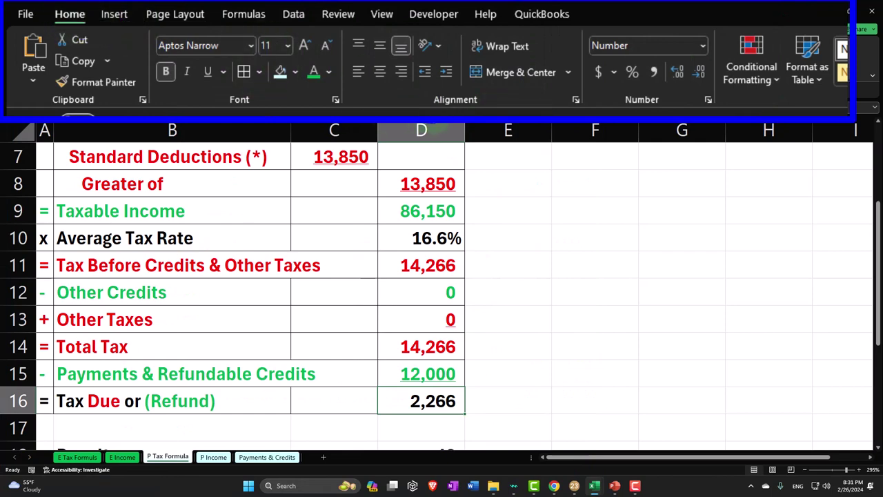
left_click(751, 66)
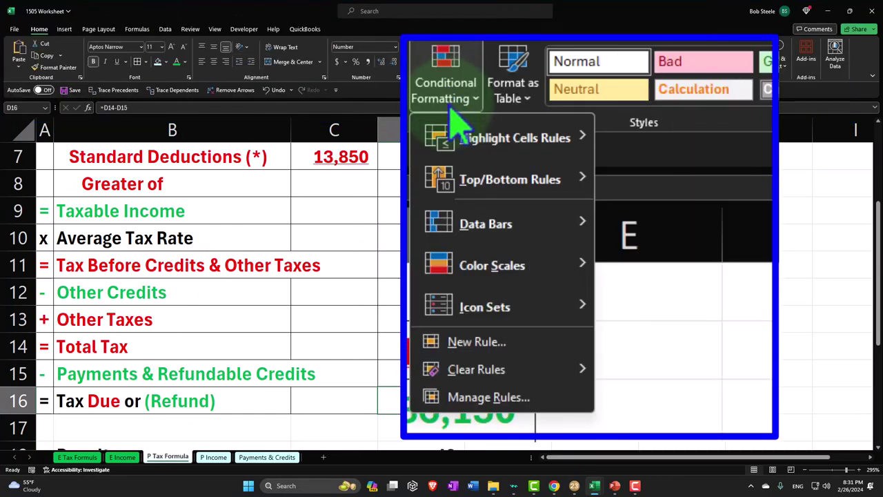
mouse_move(447, 138)
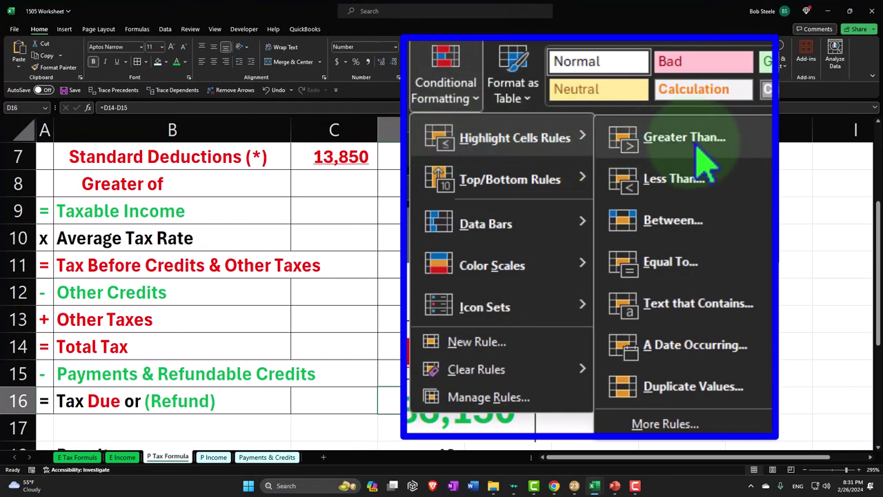
left_click(542, 93)
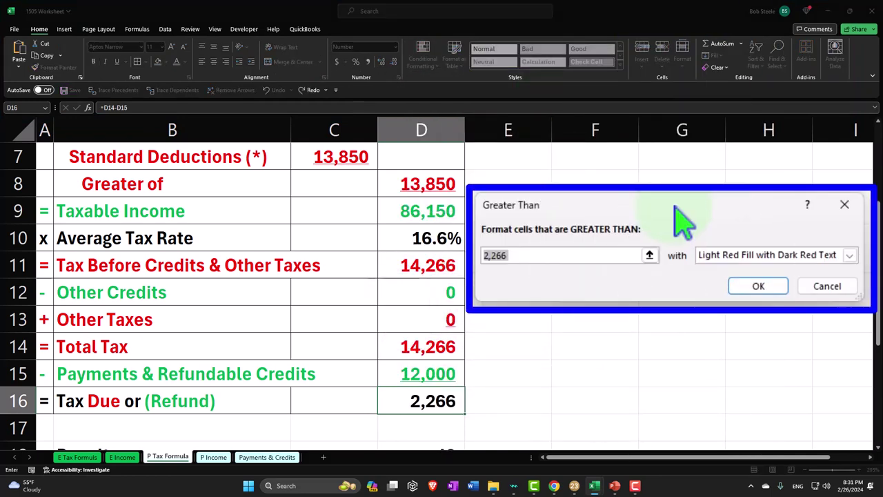
type("0")
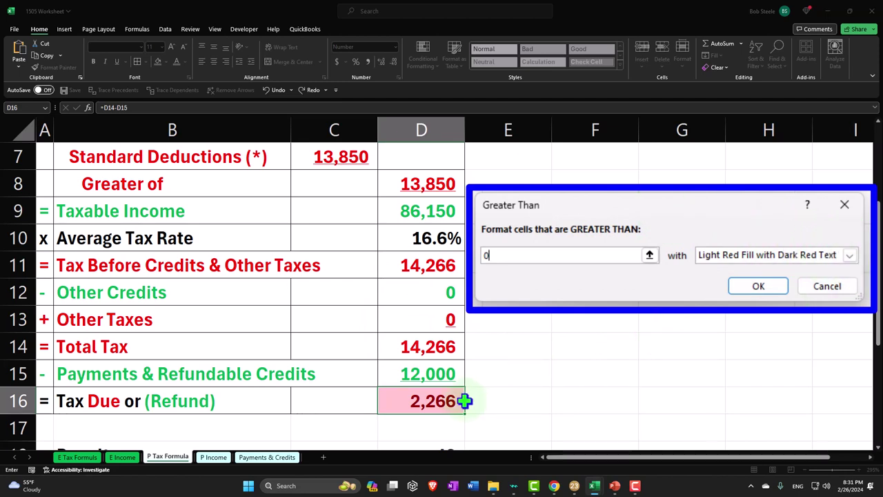
left_click(760, 289)
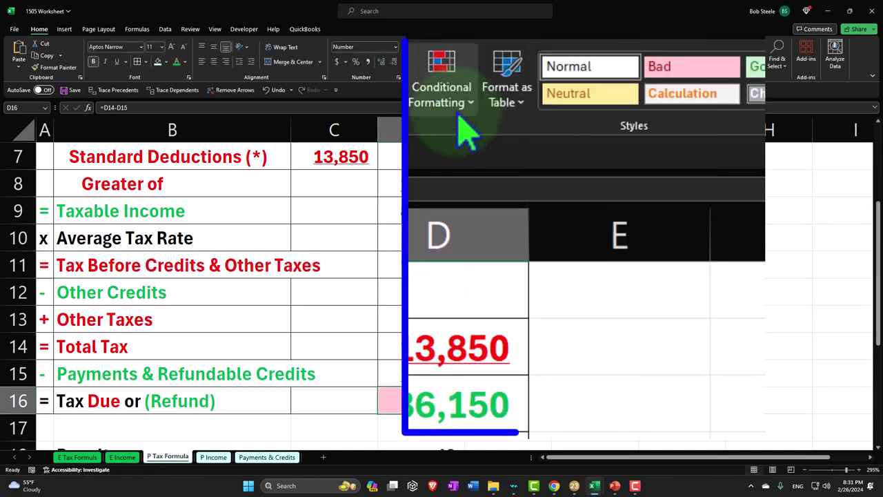
Add a conditional formatting rule to D16 that gives values less than 0 a Green Fill with Dark Green Text
left_click(422, 59)
mouse_move(452, 155)
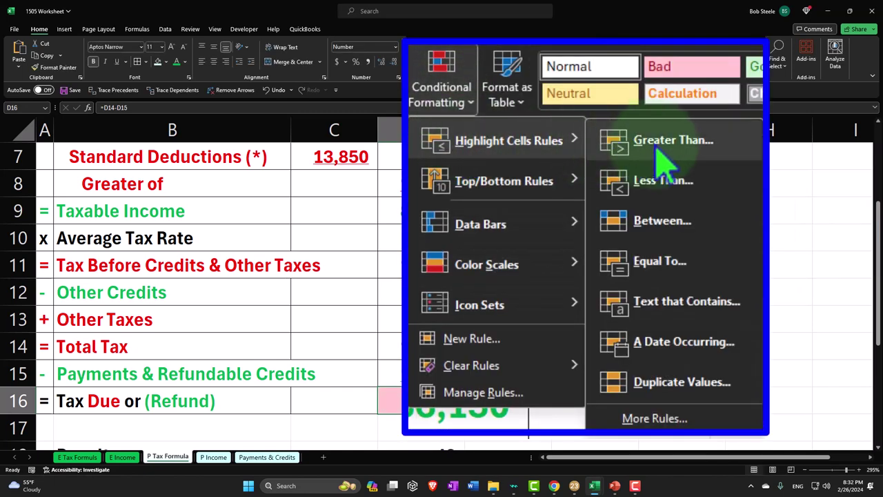
left_click(664, 179)
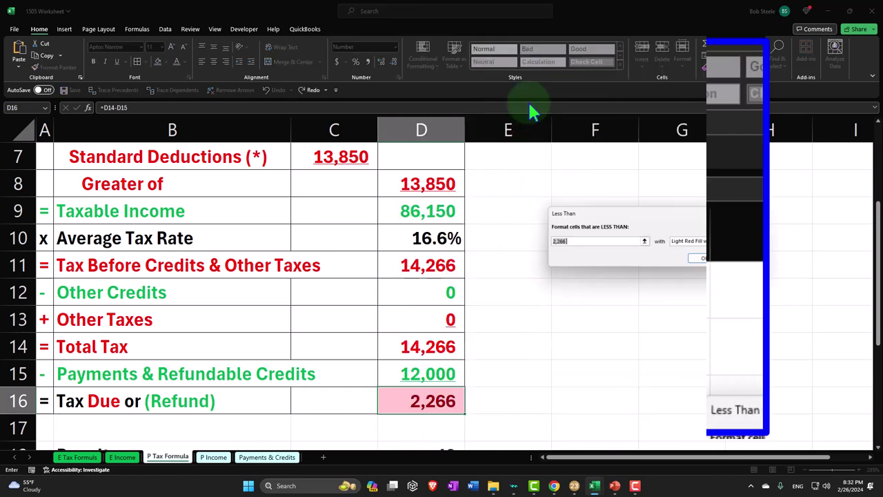
type("0")
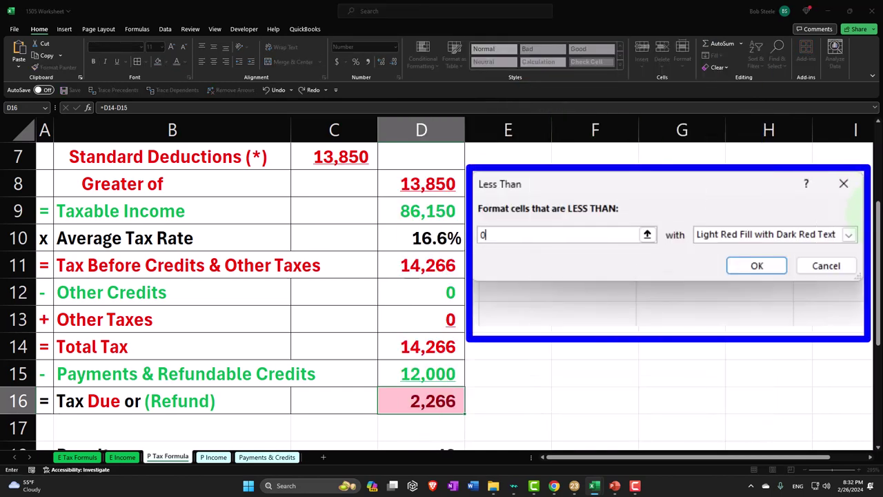
left_click(849, 234)
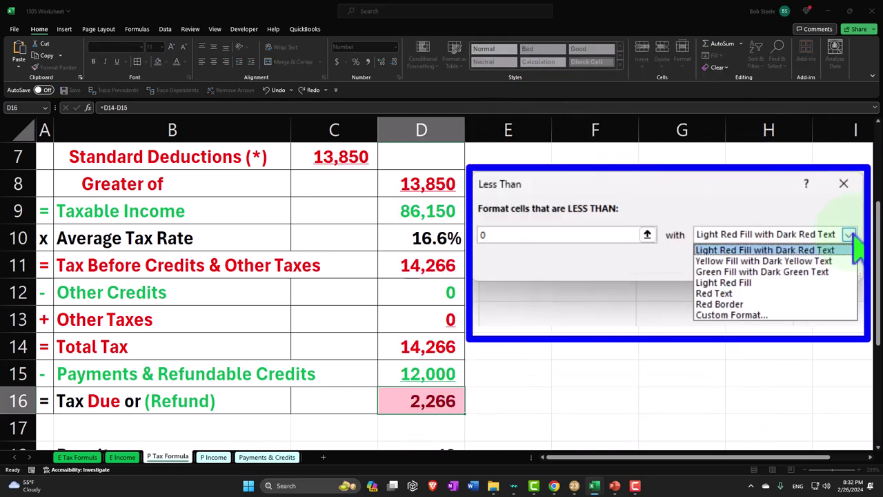
left_click(845, 271)
left_click(757, 266)
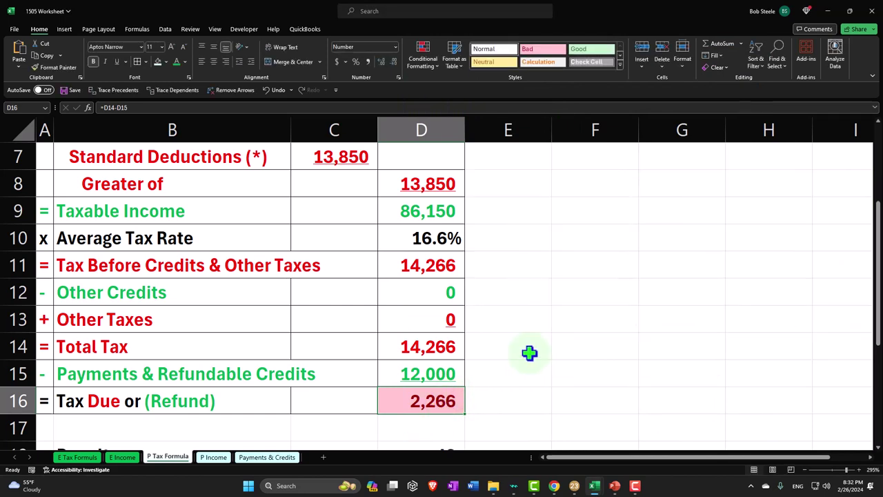
Test the conditional formatting in D16 with a value of -2, and restore the cell's formula
key("F2")
key("Return")
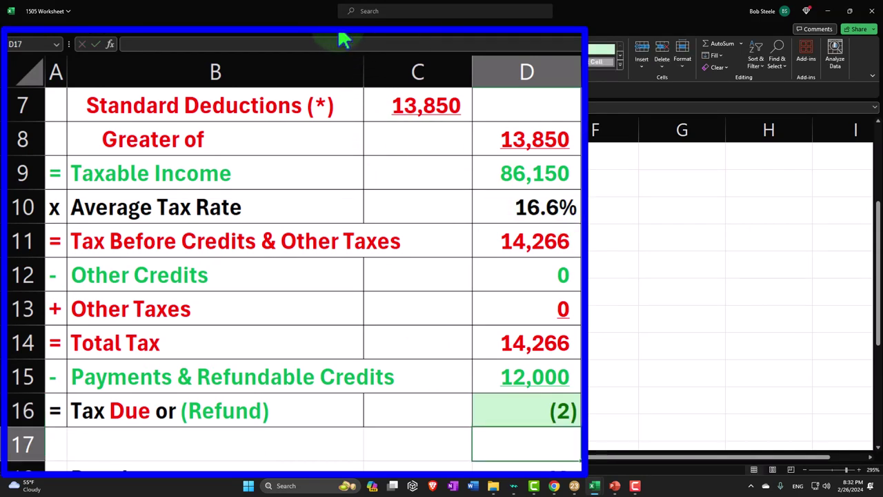
key("Up")
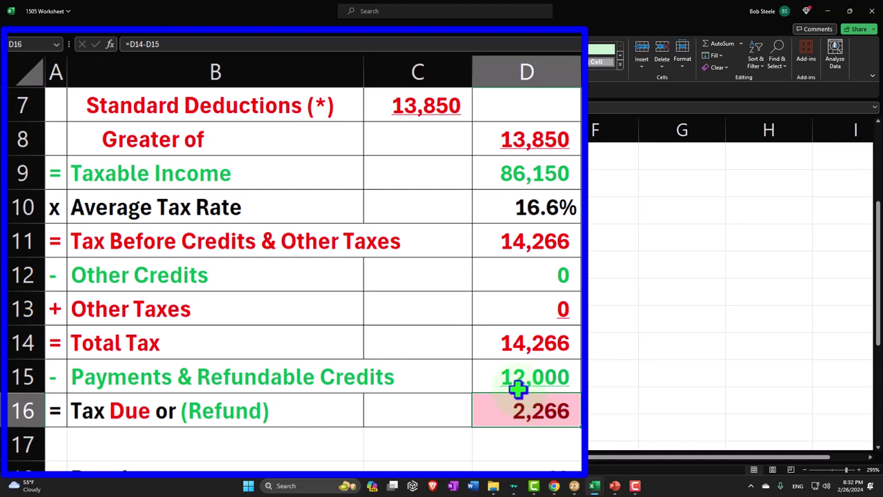
left_click(477, 373)
scroll(474, 376, "up", 2)
scroll(475, 376, "up", 1)
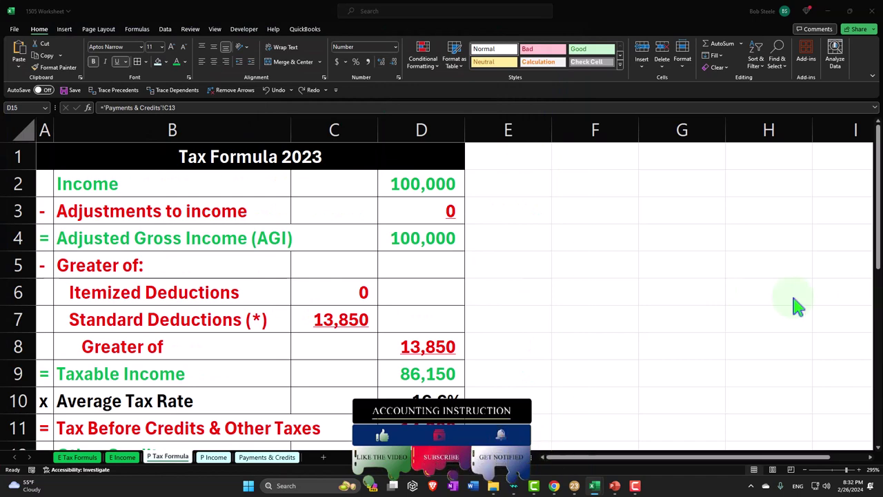
Examine the income formula in D2 and its source amounts on the P Income sheet
left_click(556, 139)
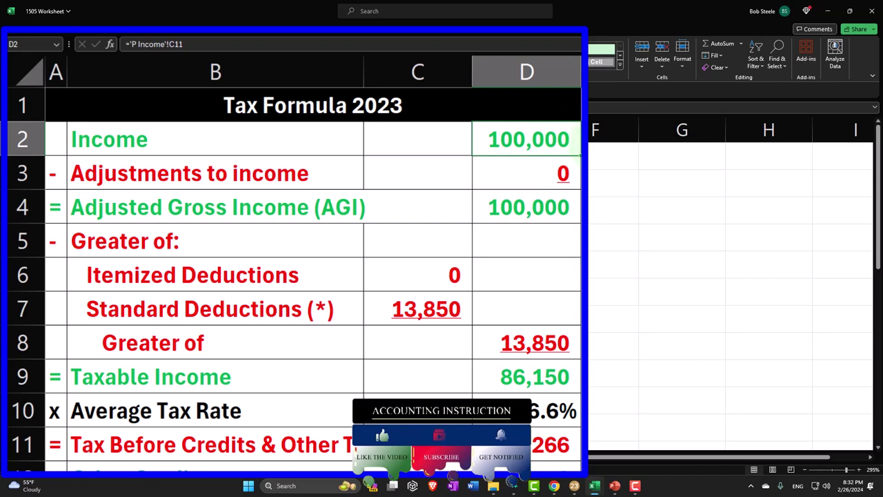
double_click(492, 143)
key("Return")
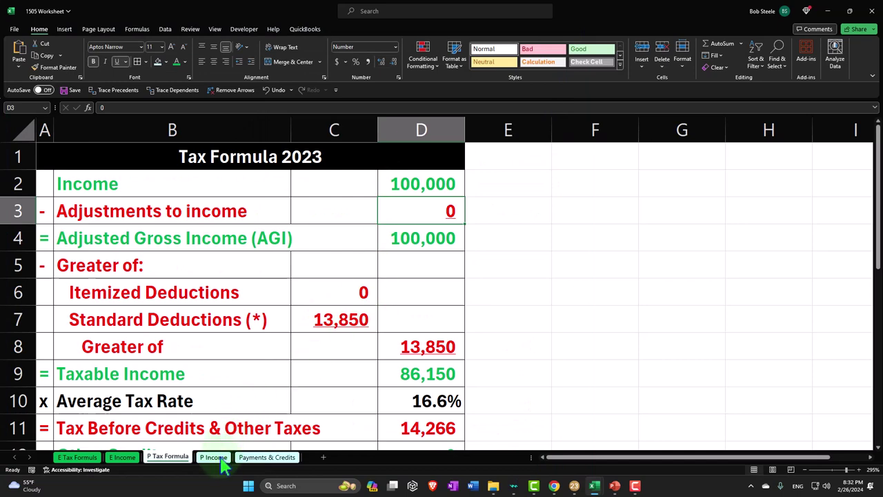
left_click(219, 459)
scroll(229, 398, "up", 1)
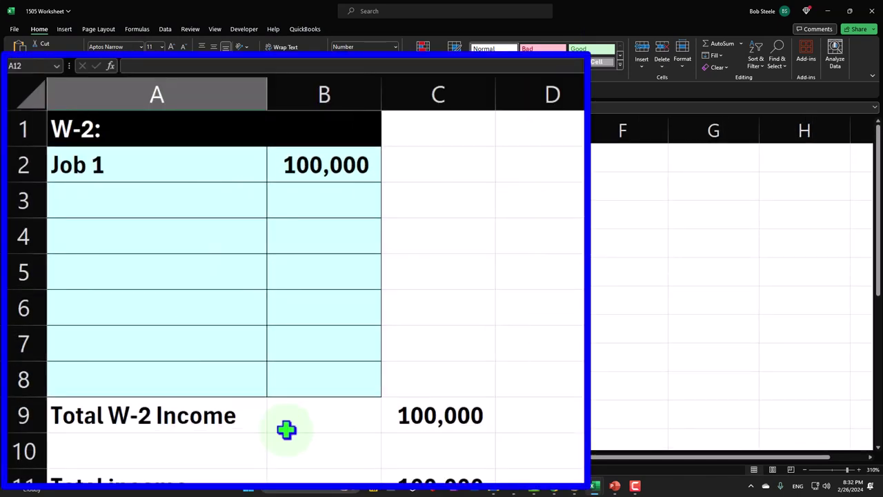
scroll(286, 429, "down", 3)
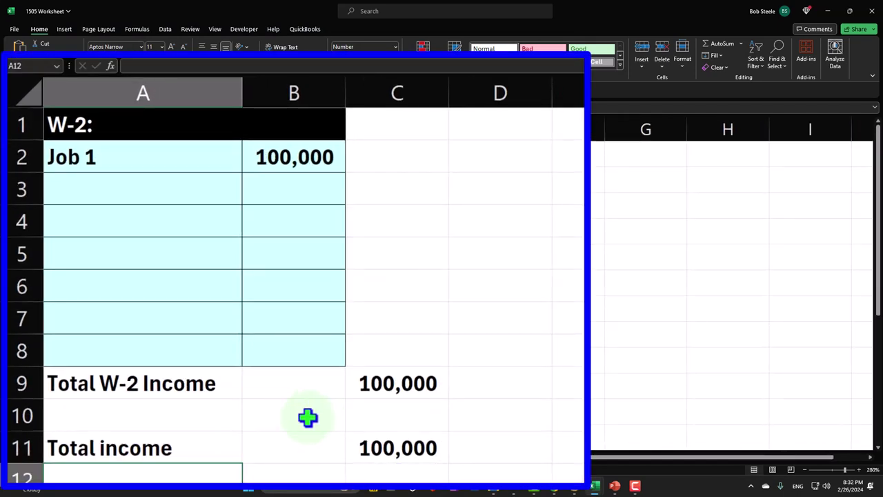
key("ctrl+Page_Down")
left_click(494, 156)
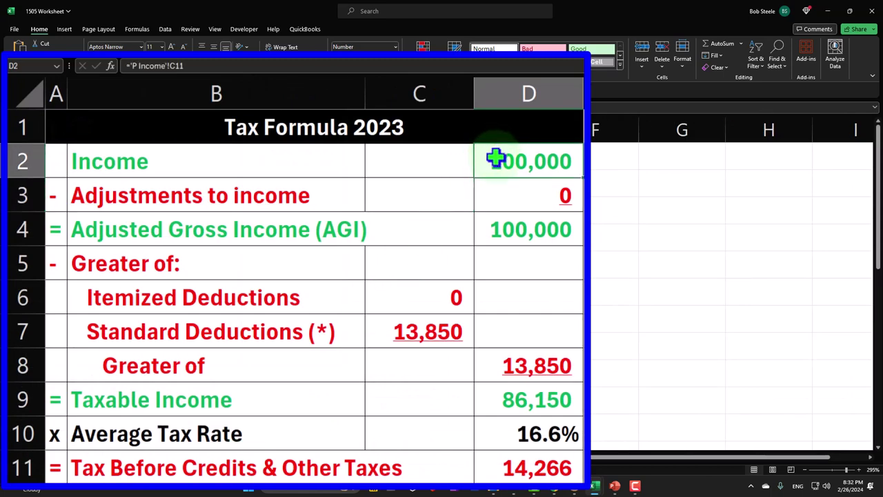
Try an adjustments to income amount of -50 in D3, and undo the entry
left_click(507, 194)
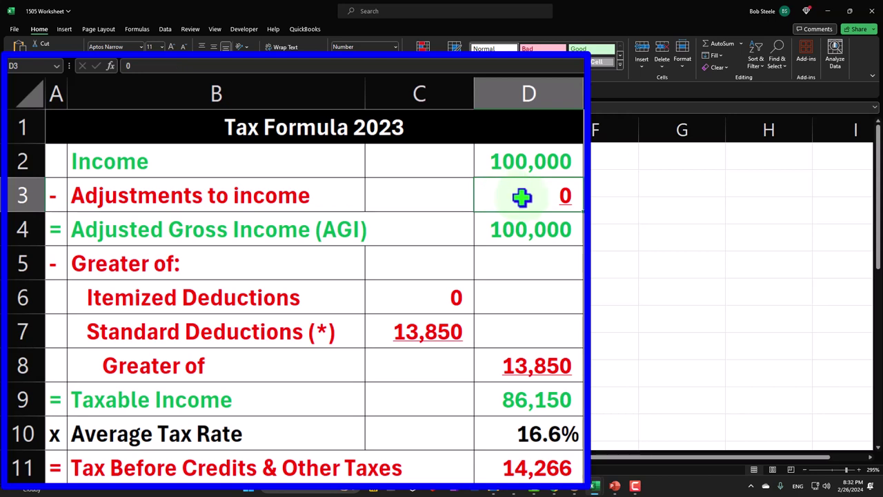
key("F2")
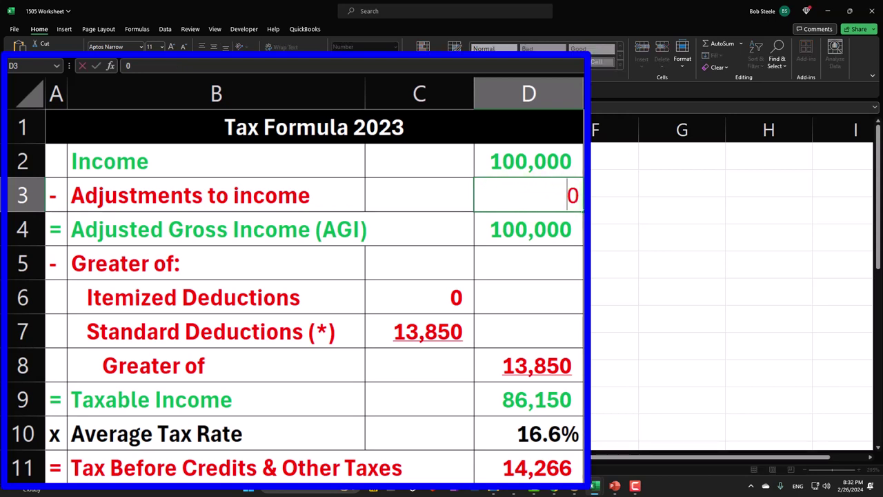
key("Return")
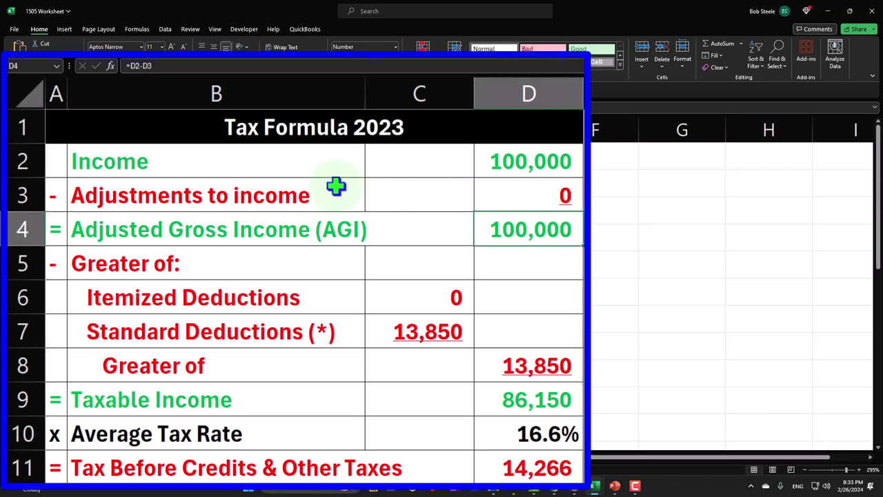
left_click(538, 197)
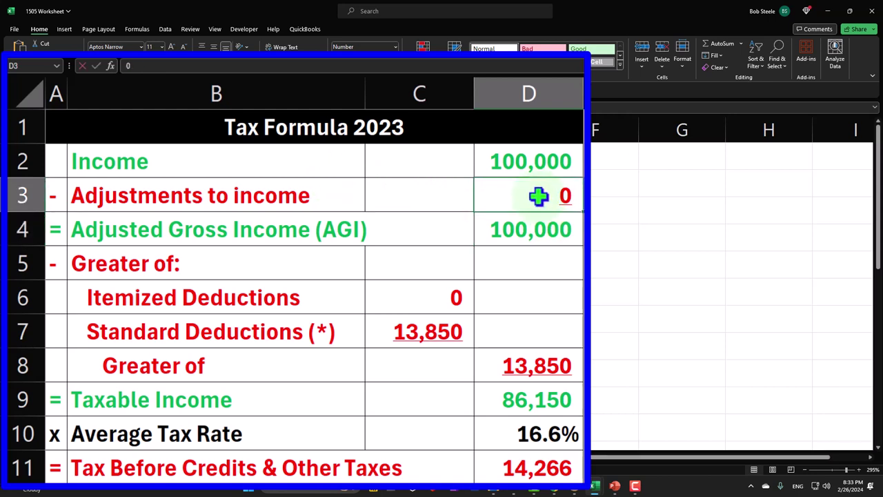
type("-50")
key("Return")
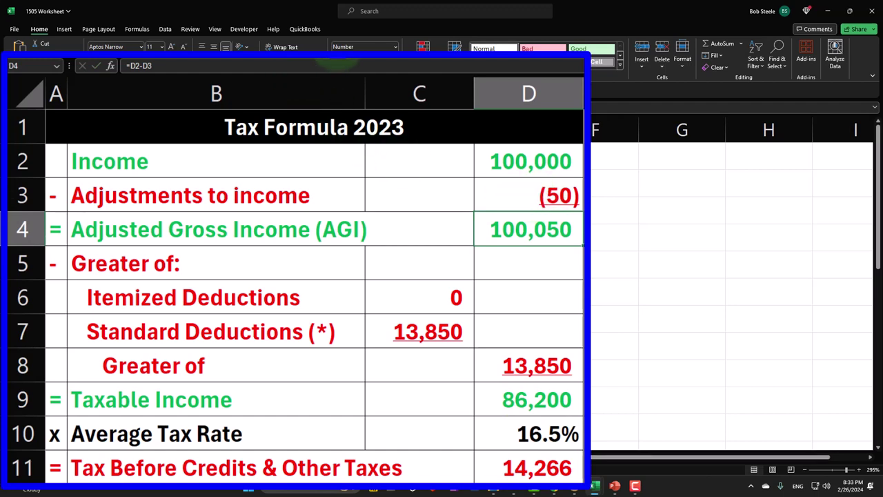
key("ctrl+z")
Switch to Lacerte, show all forms, and examine the adjustments to income on page 2 of Schedule 1
left_click(574, 486)
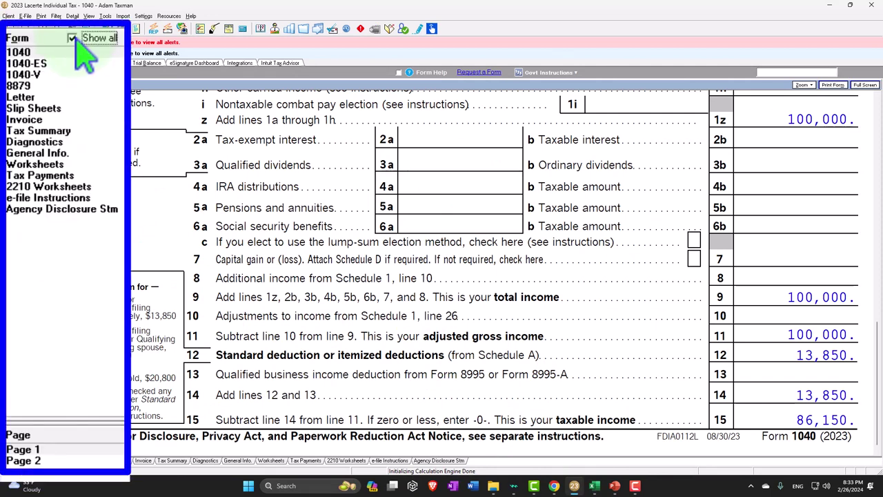
left_click(39, 138)
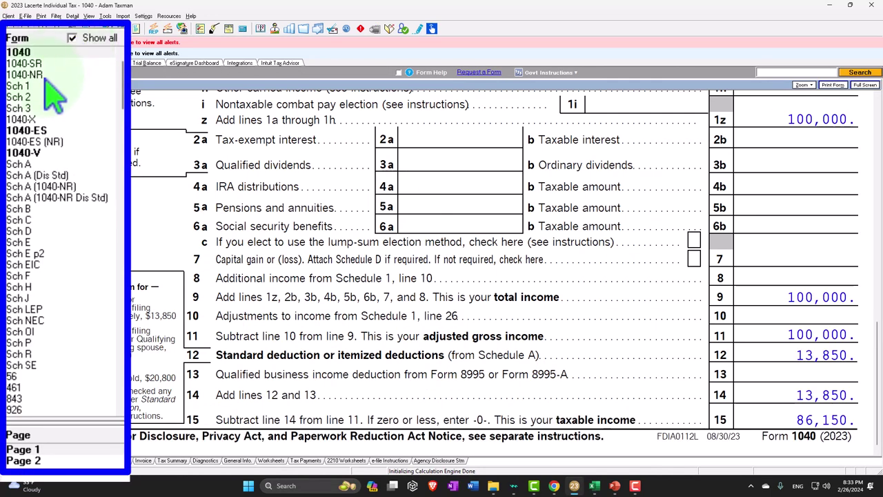
left_click(19, 85)
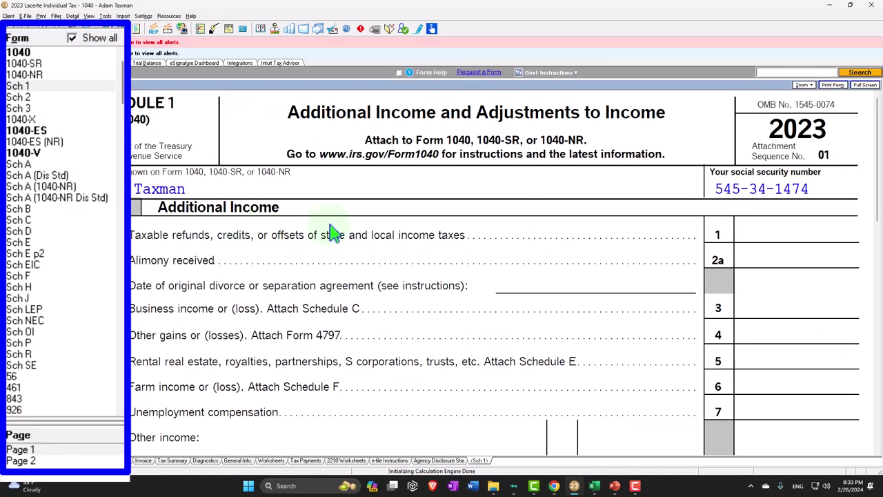
left_click(67, 460)
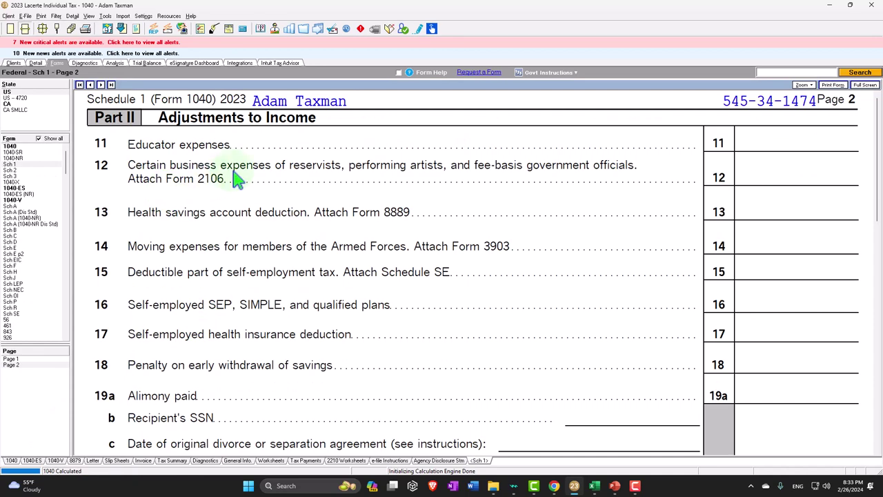
scroll(237, 181, "down", 8)
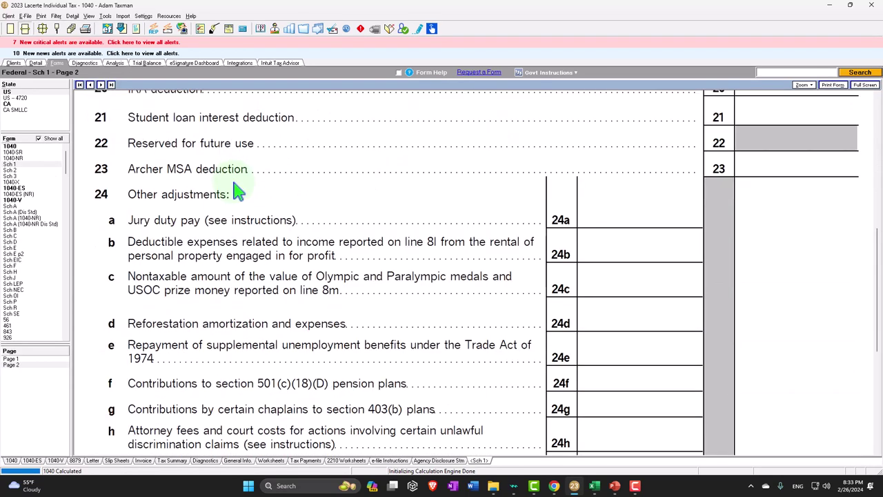
scroll(236, 193, "down", 3)
scroll(236, 193, "up", 6)
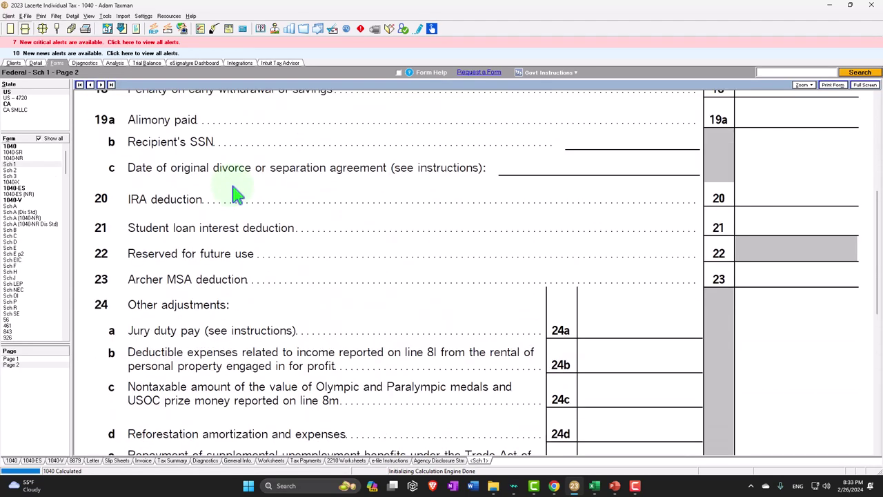
scroll(237, 193, "up", 5)
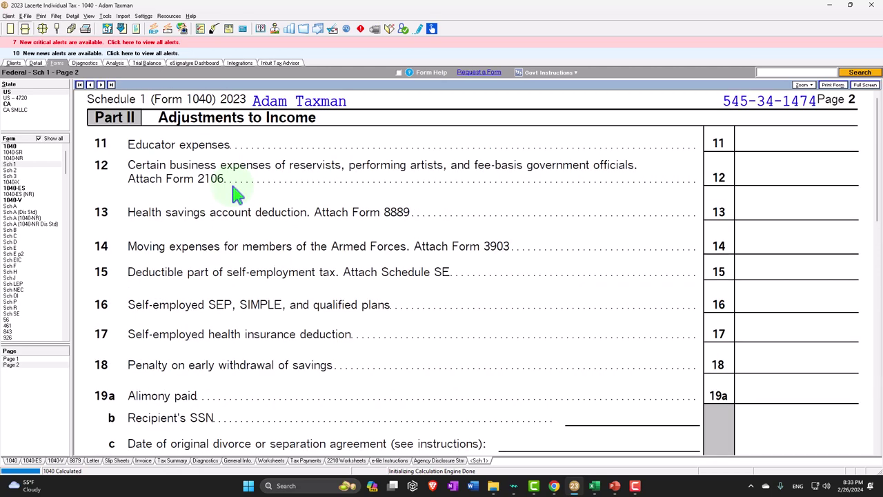
Switch back to the 1505 Worksheet workbook in Excel and examine the Adjusted Gross Income formula in D4
mouse_move(599, 487)
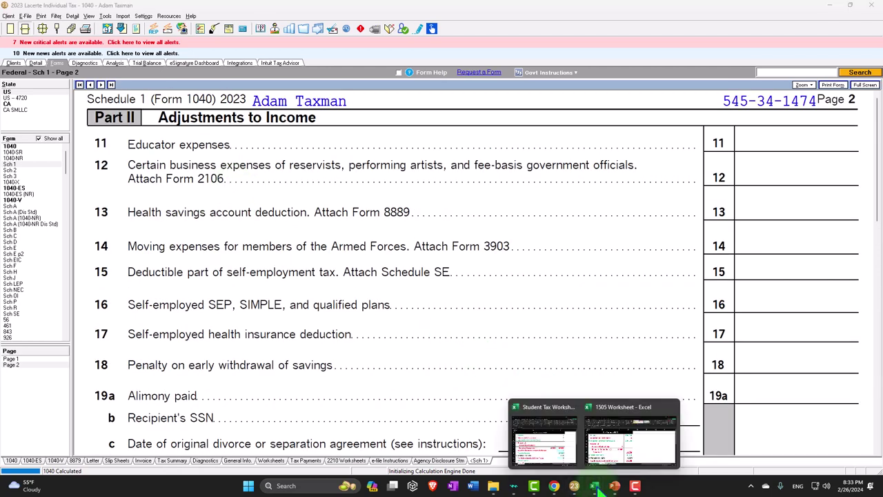
left_click(648, 452)
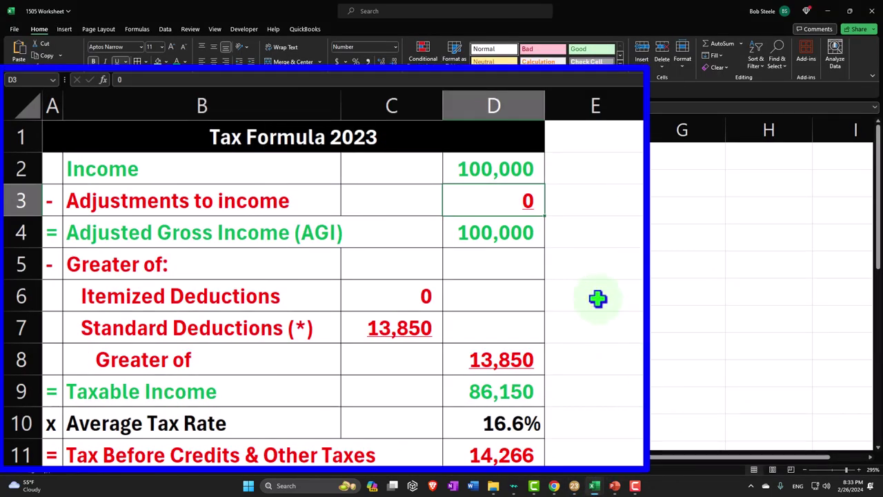
double_click(492, 231)
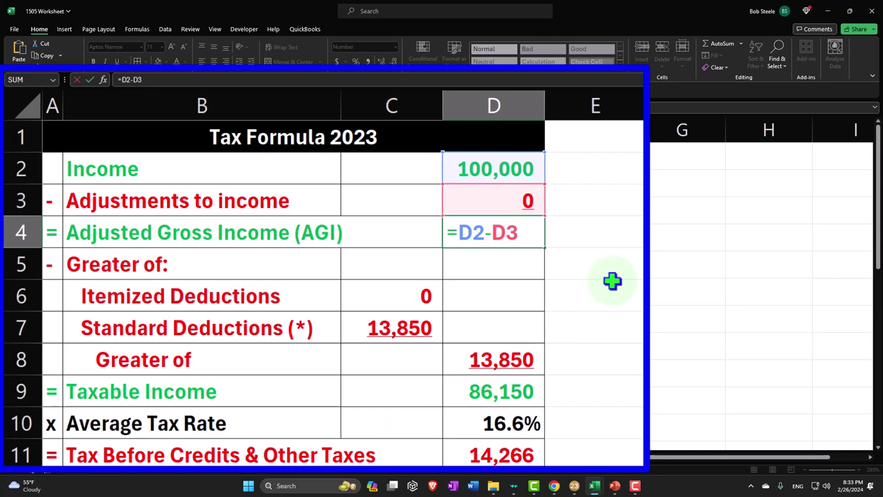
key("Return")
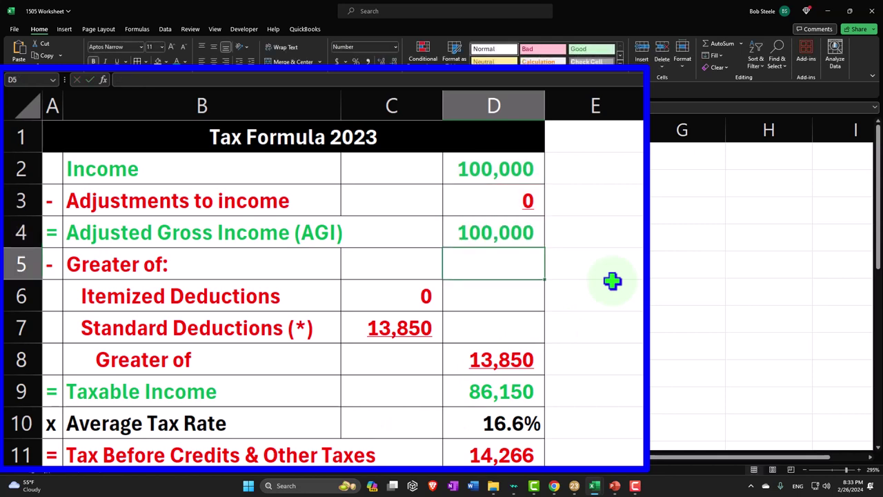
left_click(535, 235)
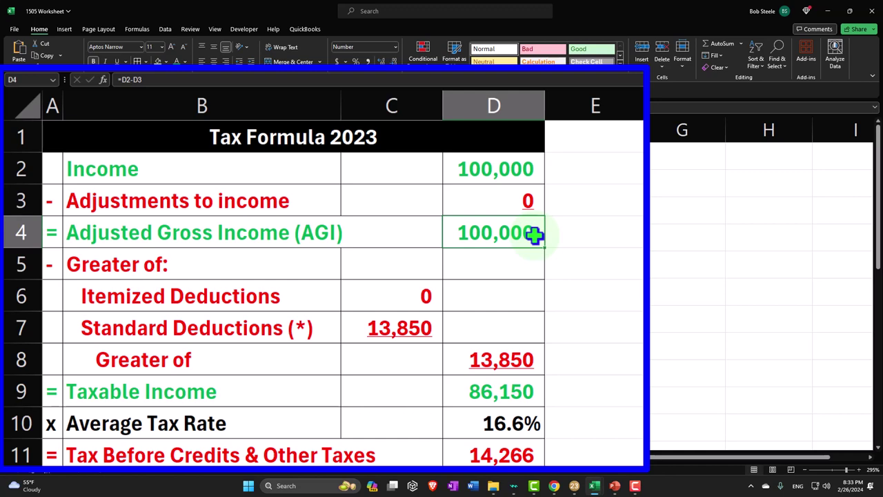
Select the itemized deductions amount in C6, examine Schedule A in Lacerte, and return to the Excel worksheet
left_click(390, 296)
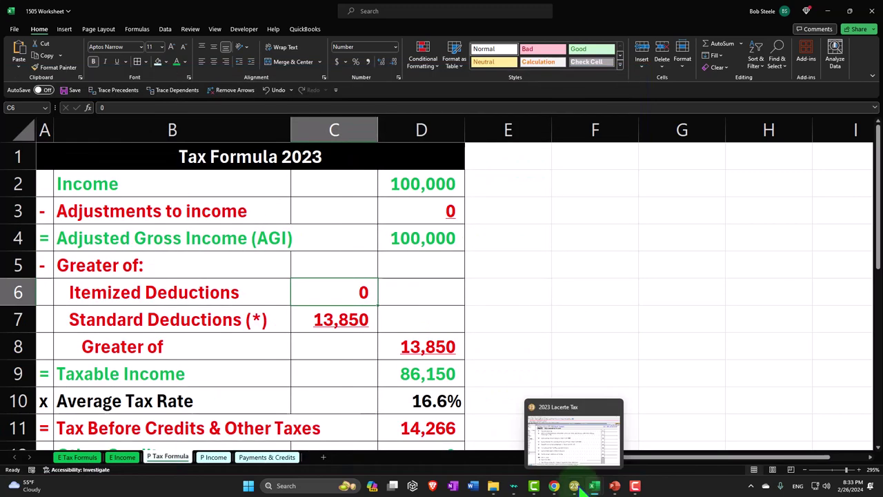
left_click(574, 486)
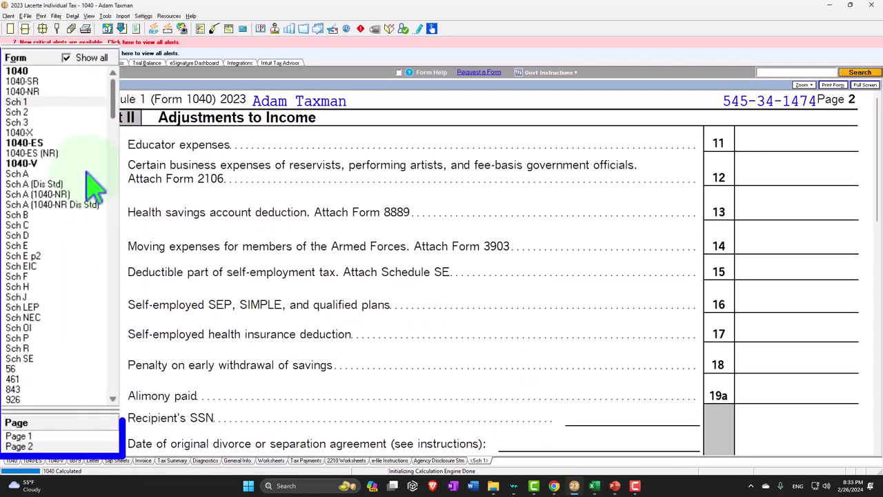
left_click(50, 176)
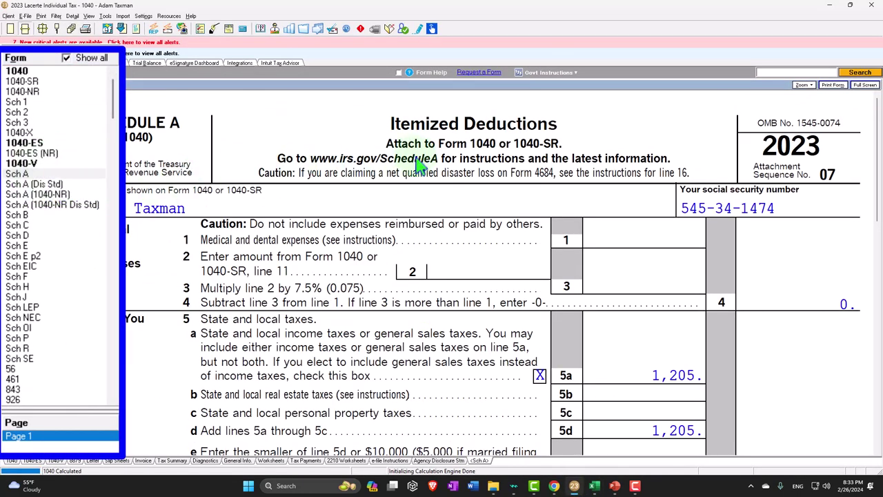
scroll(412, 195, "down", 2)
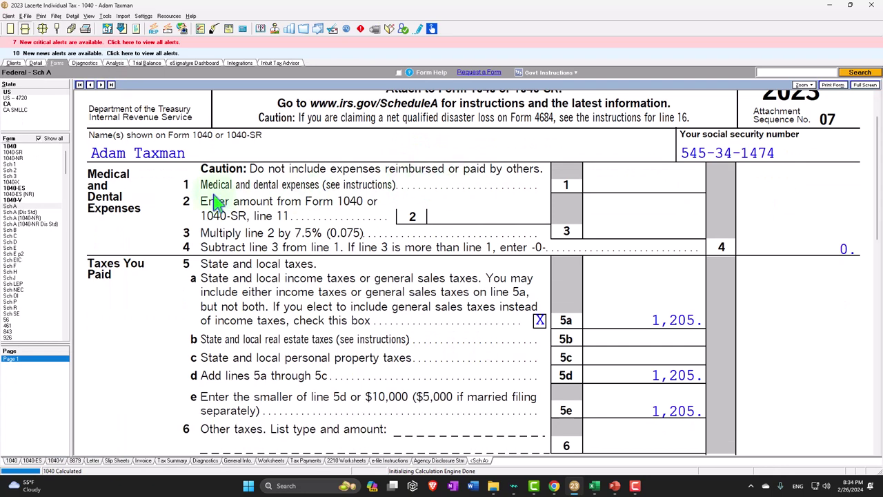
scroll(190, 279, "down", 2)
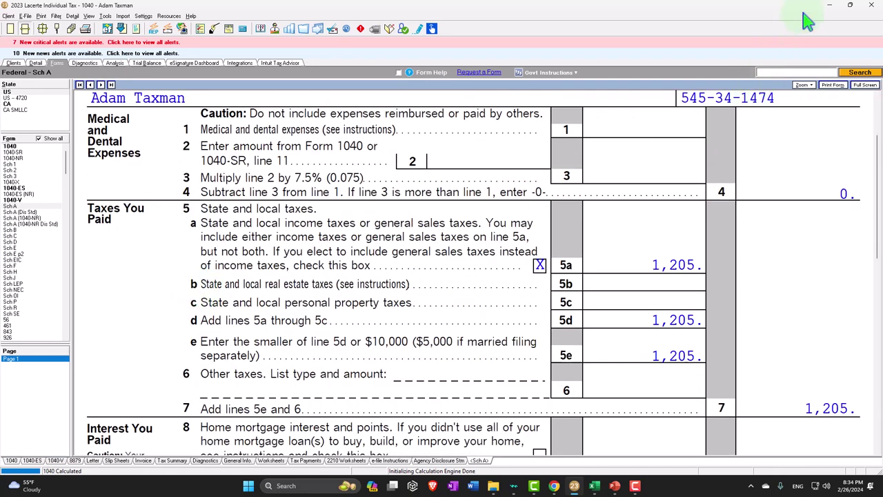
left_click(831, 6)
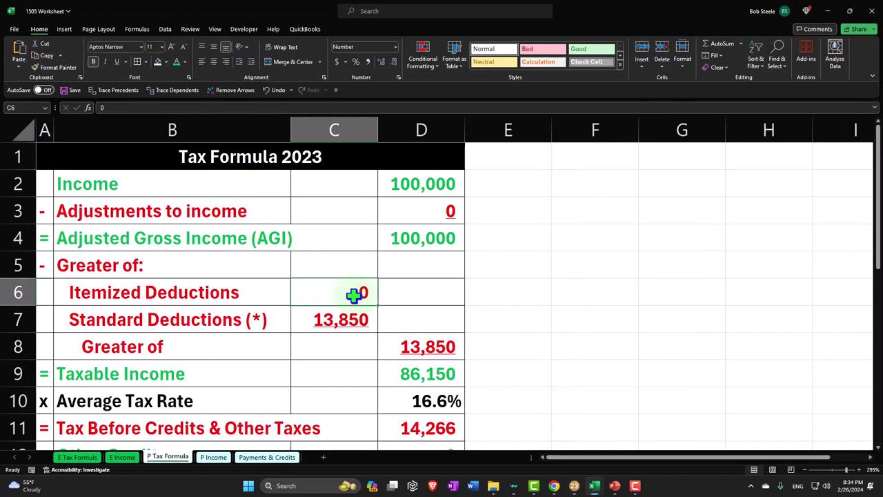
Examine the standard deduction formula in C7 and the Standard Deductions table it refers to
key("Down")
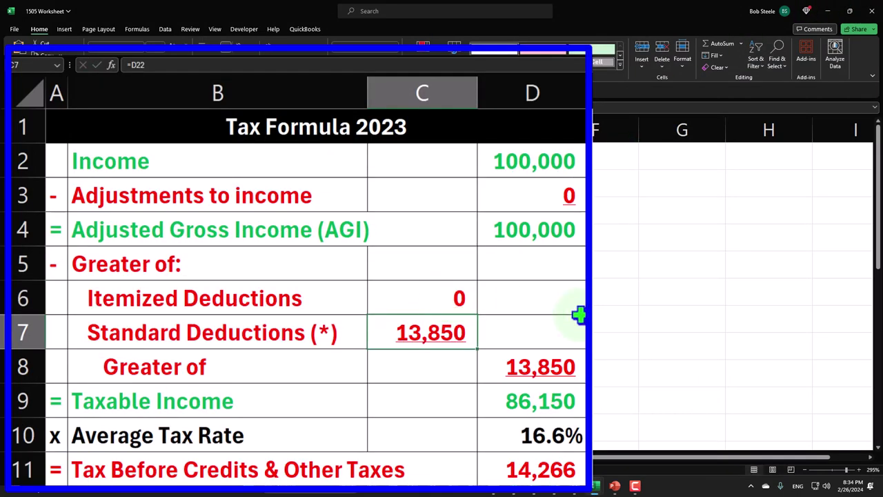
double_click(447, 332)
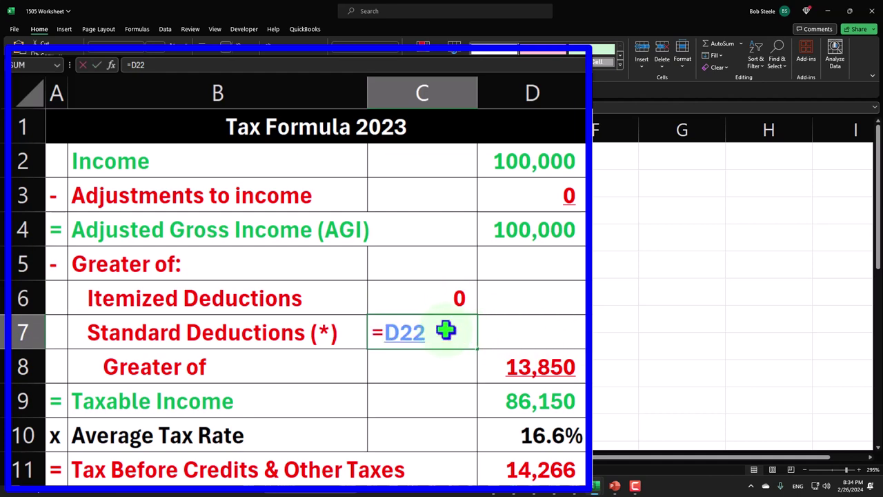
scroll(538, 301, "down", 6)
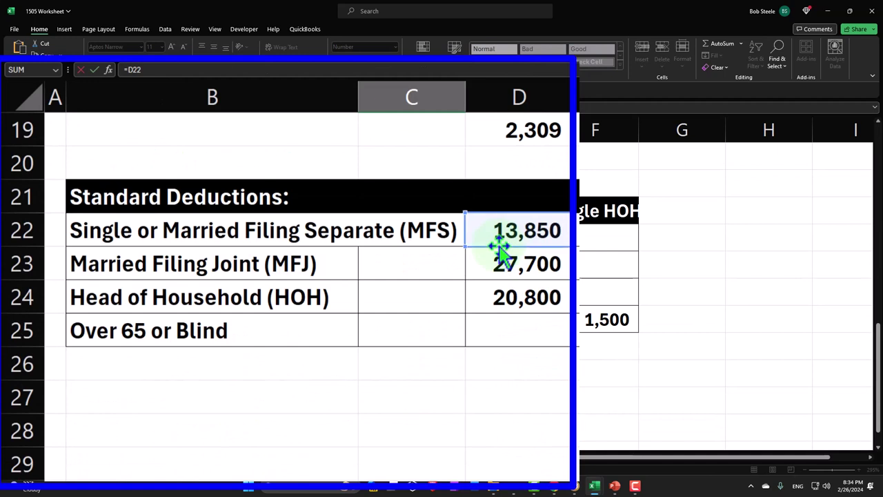
scroll(499, 247, "up", 6)
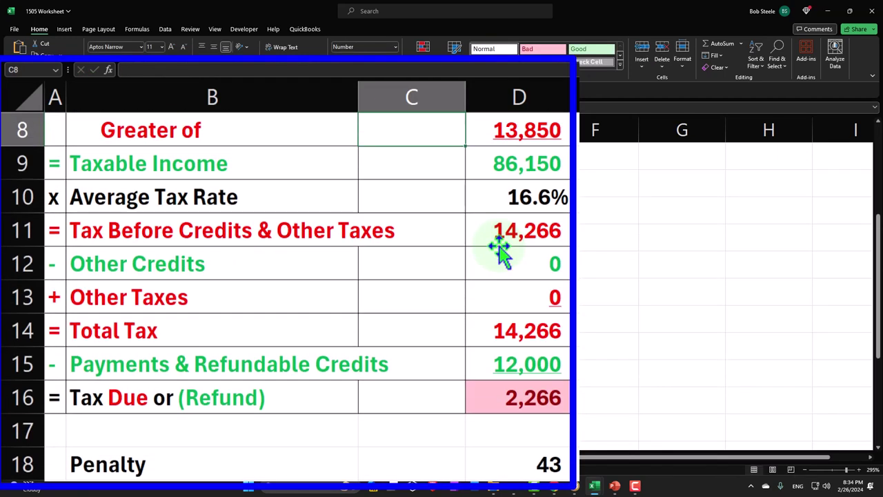
key("Escape")
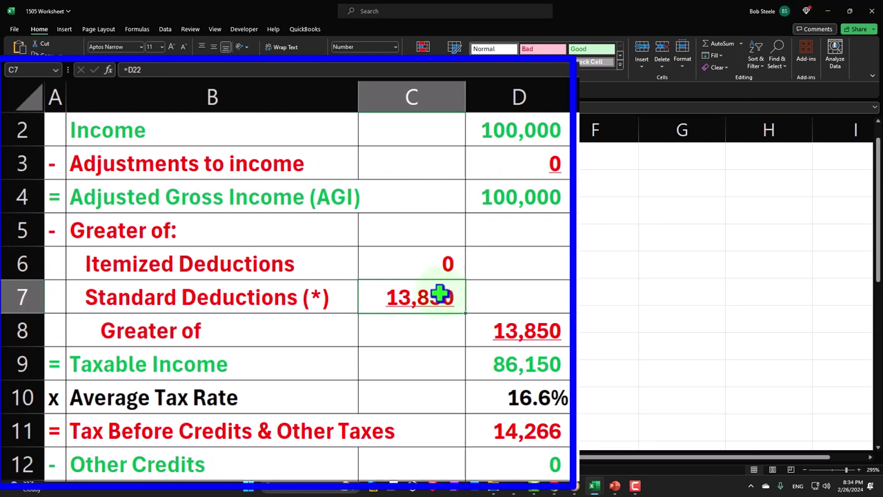
Fill the standard deduction amount in C7 with a light cyan color chosen from the standard color palette
right_click(440, 295)
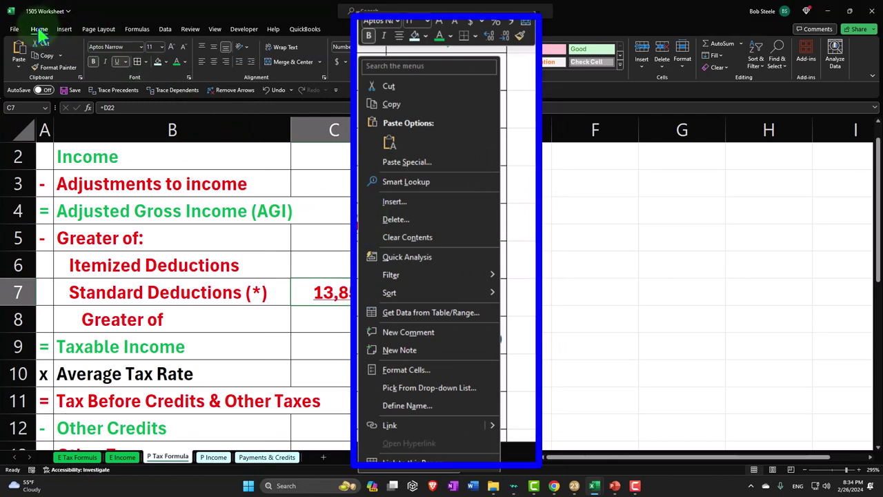
left_click(100, 62)
left_click(165, 61)
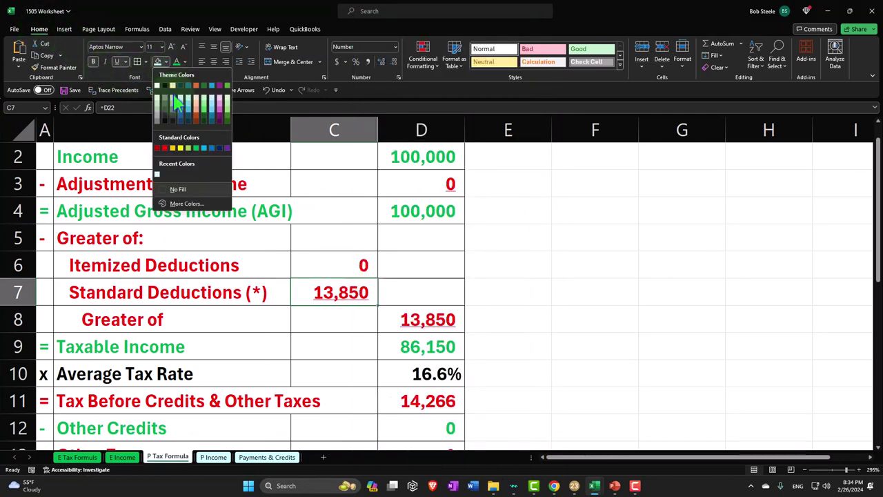
left_click(165, 203)
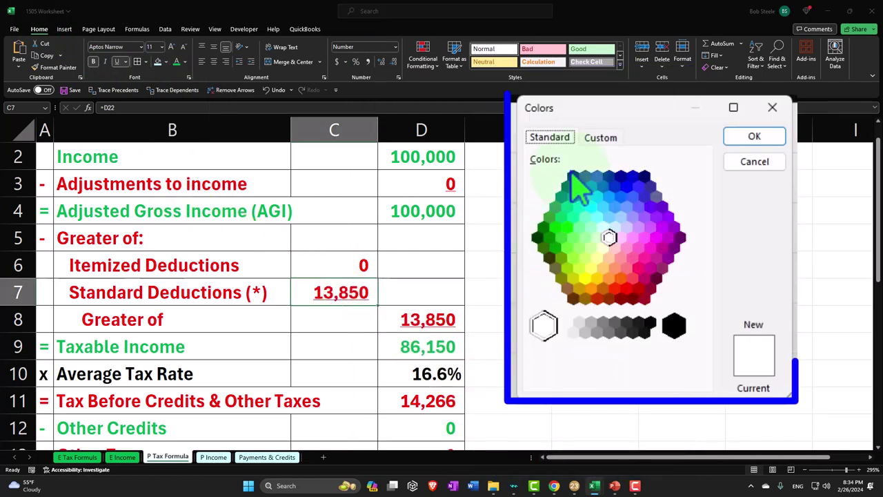
left_click(603, 227)
left_click(754, 138)
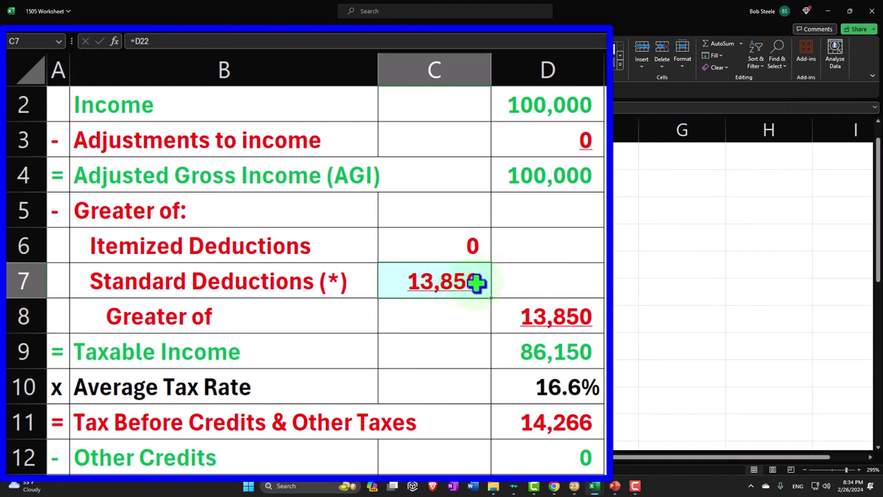
Add the footnote marker "(*)" before the Standard Deductions heading in B21
scroll(254, 298, "down", 5)
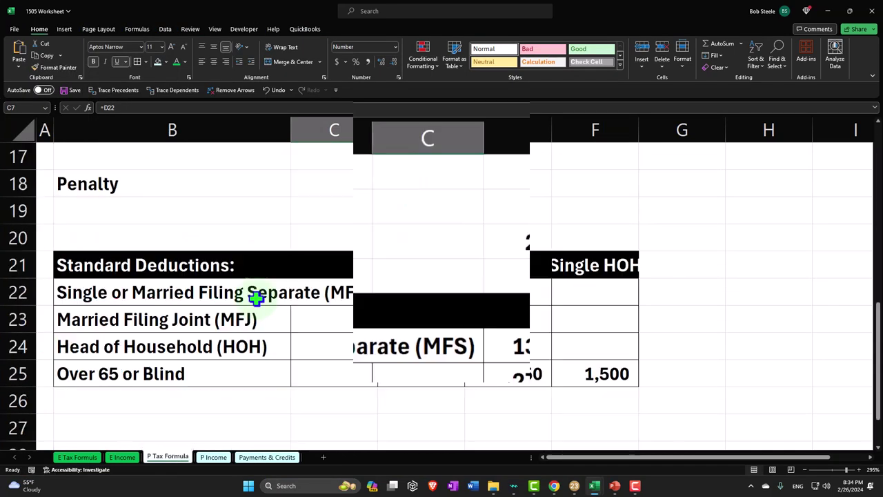
double_click(239, 264)
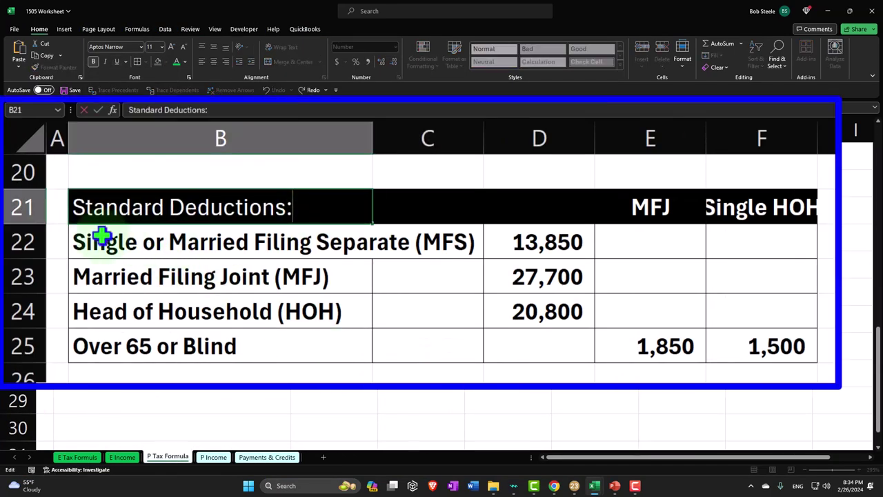
left_click(76, 216)
type("(")
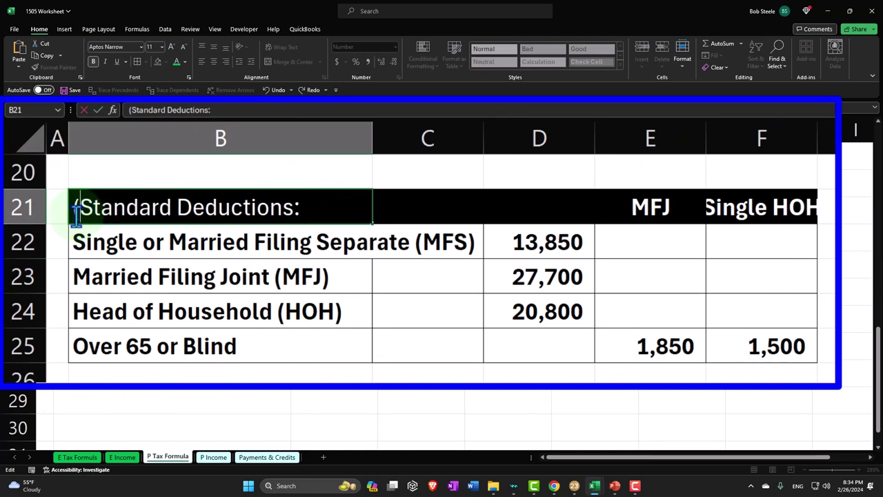
type("*)")
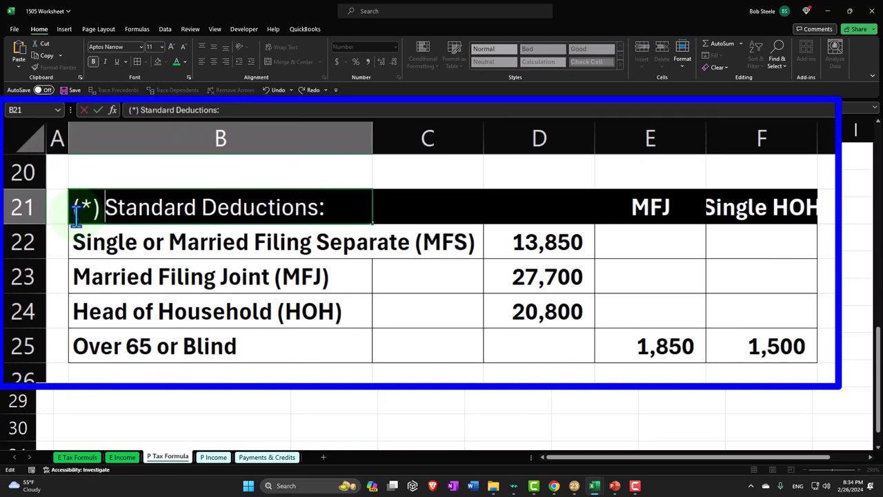
key("Return")
Return to the tax formula and examine the standard deduction in C7 and the greater-of formula in D8
scroll(172, 252, "up", 6)
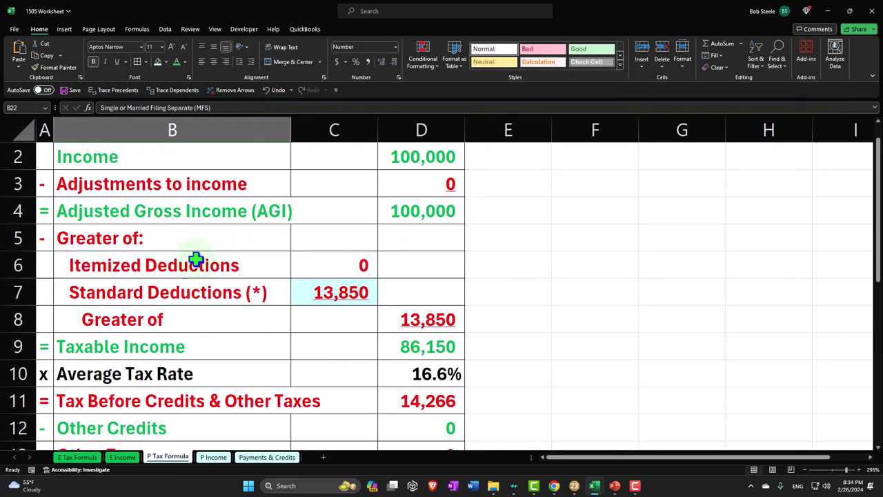
left_click(331, 291)
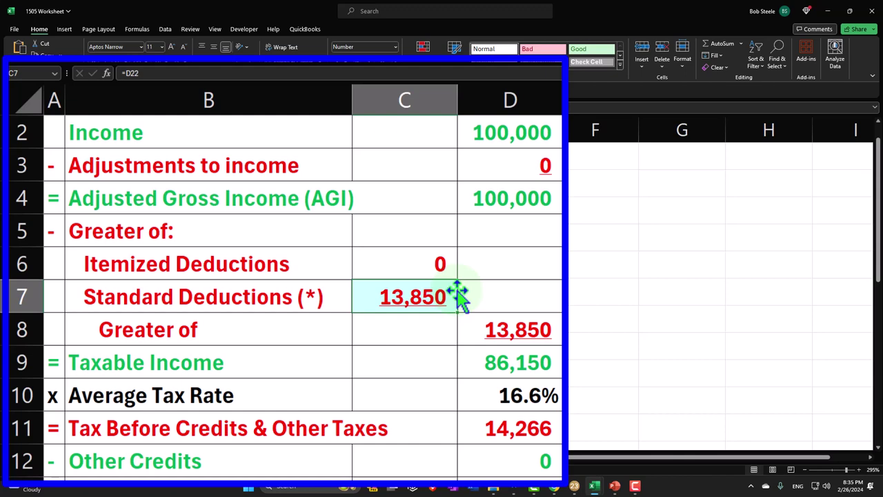
scroll(469, 288, "down", 1)
scroll(500, 292, "up", 1)
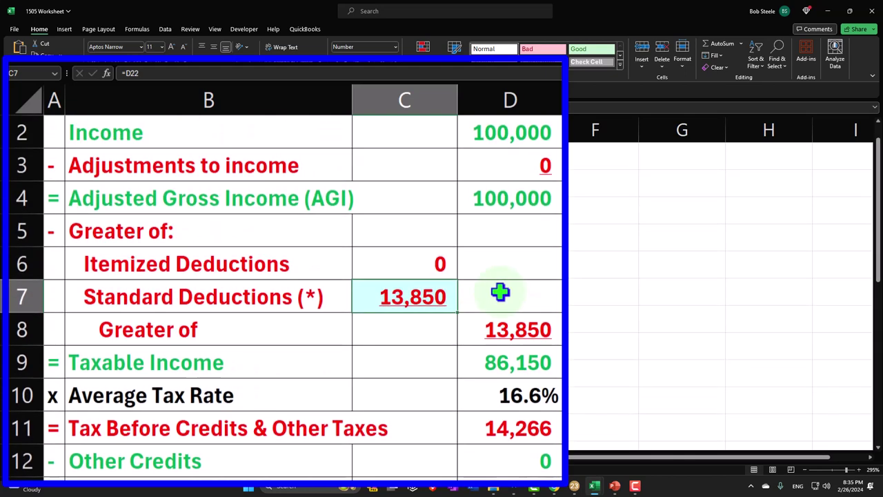
double_click(509, 329)
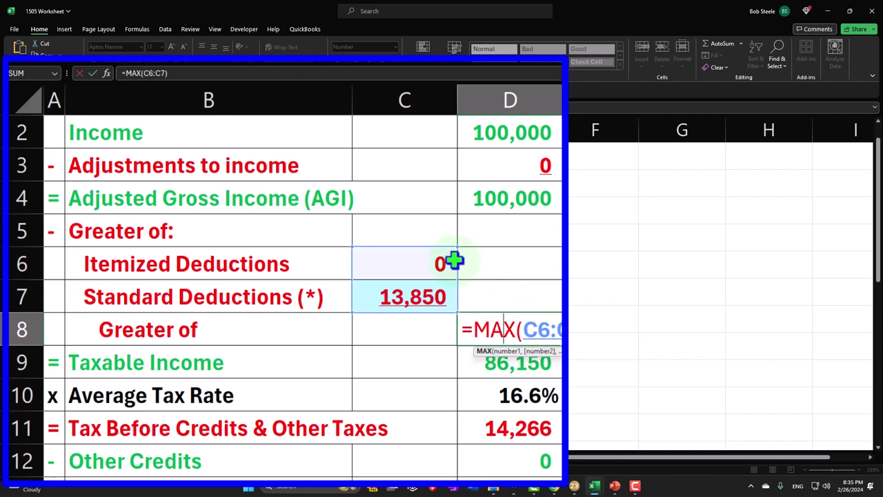
key("Return")
Test the greater-of formula by setting the itemized deductions in C6 to 15000, and restore C6 to 0
key("Up")
key("Up")
key("Up")
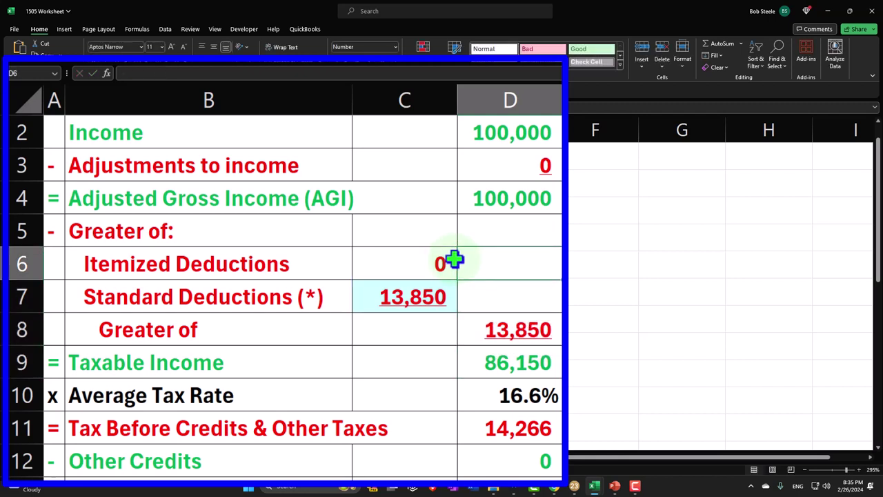
key("Left")
type("15000")
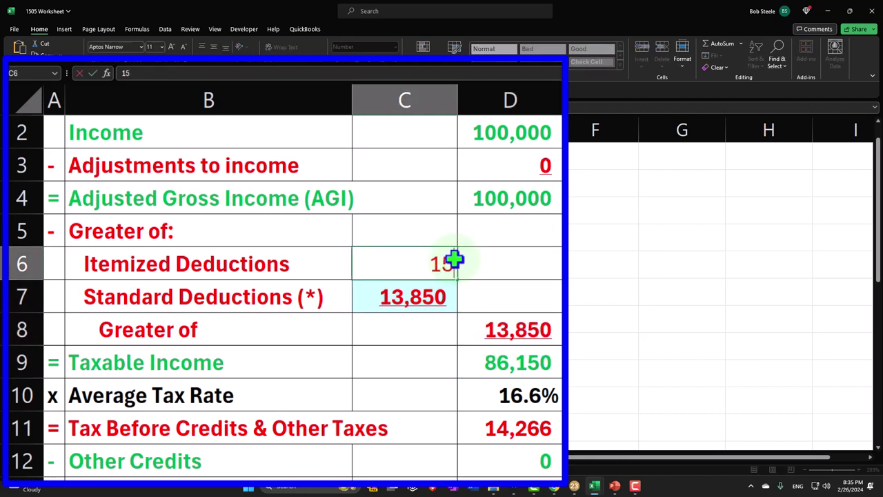
key("Return")
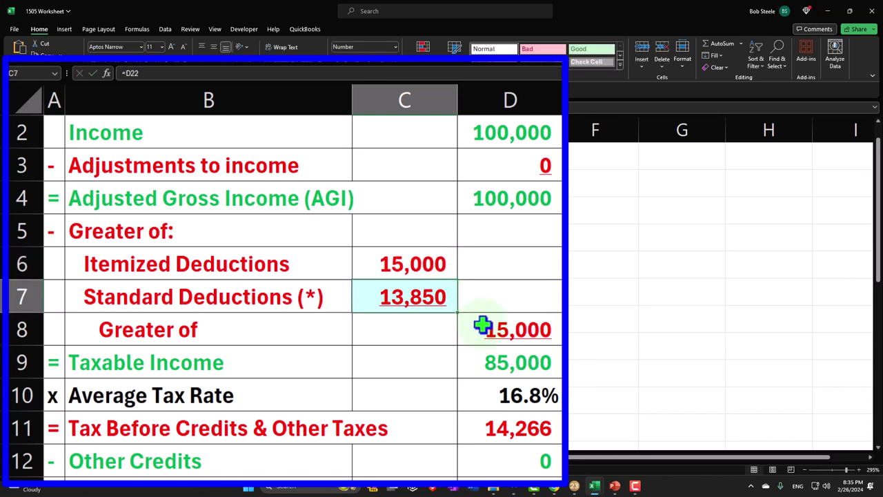
left_click(417, 260)
type("0")
key("Return")
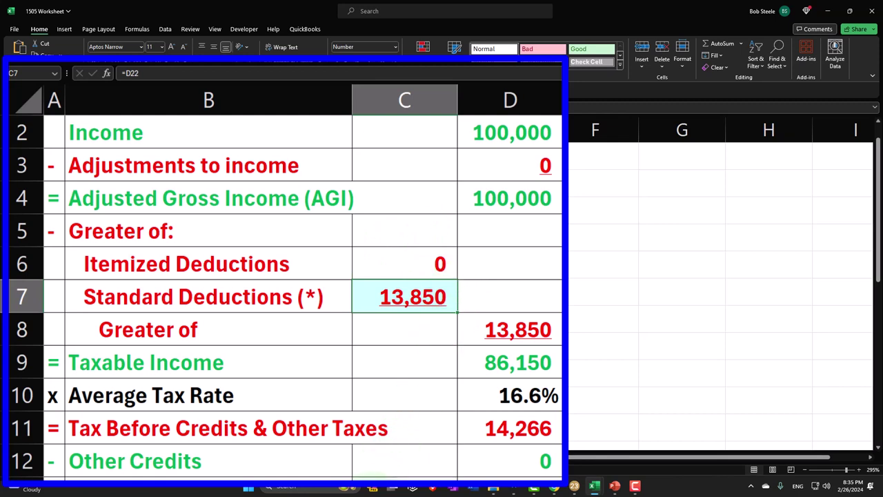
Examine the greater-of formula in D8 and the Taxable Income formula in D9
left_click(523, 324)
type("=MAX(C6:C7)")
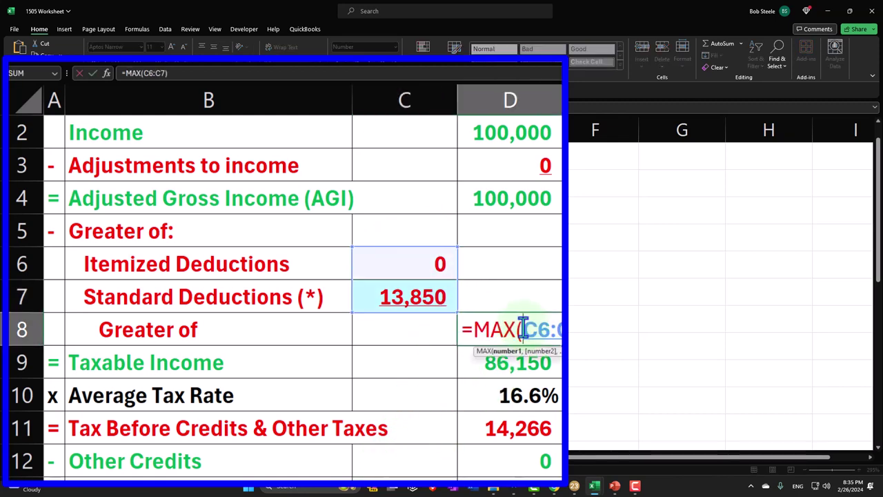
key("Return")
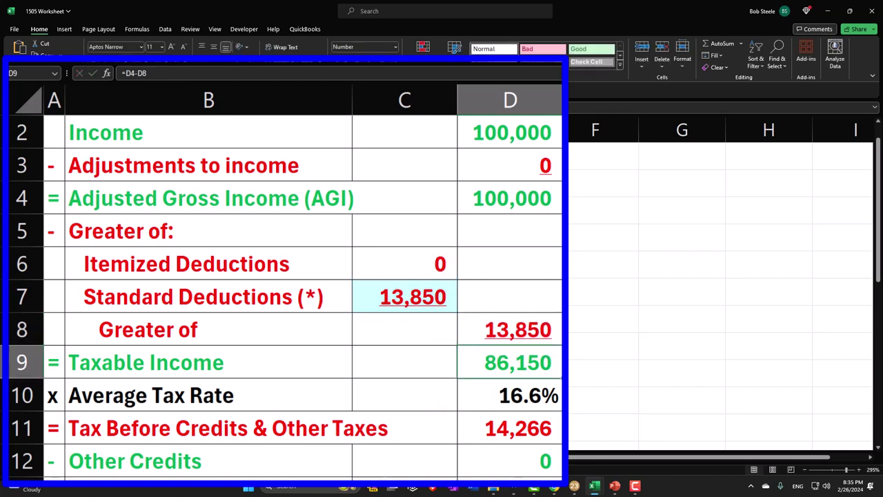
left_click(550, 318)
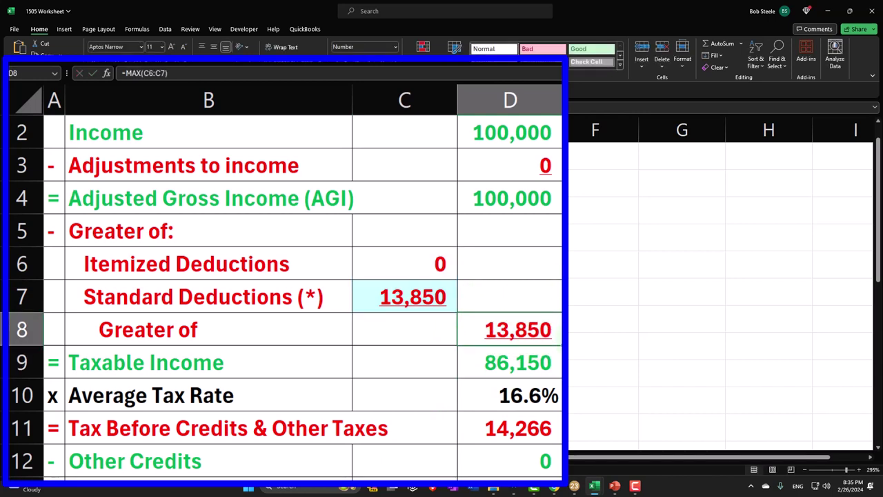
left_click(522, 363)
double_click(522, 363)
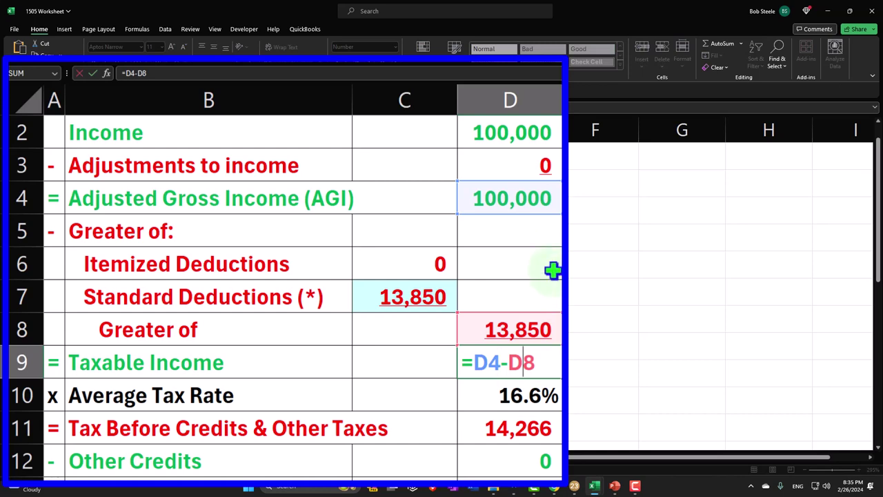
key("Return")
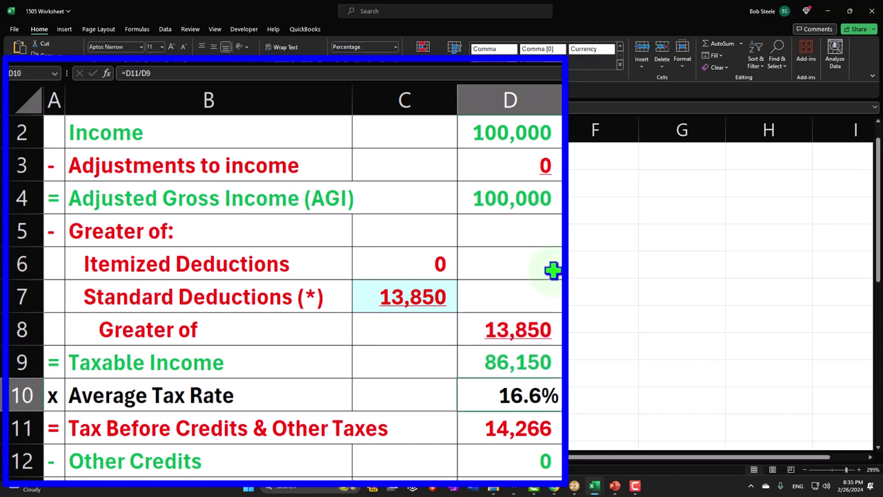
left_click(531, 371)
Examine which cells the Average Tax Rate formula in D10 refers to
scroll(529, 367, "down", 1)
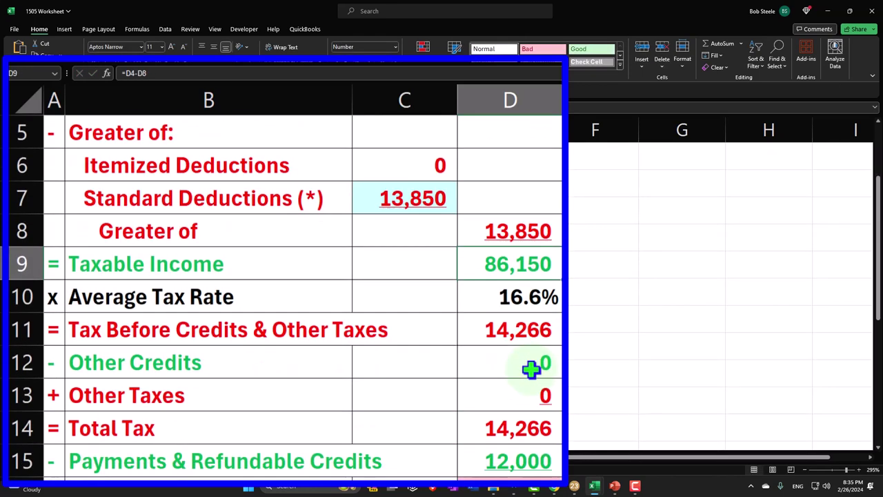
left_click(519, 296)
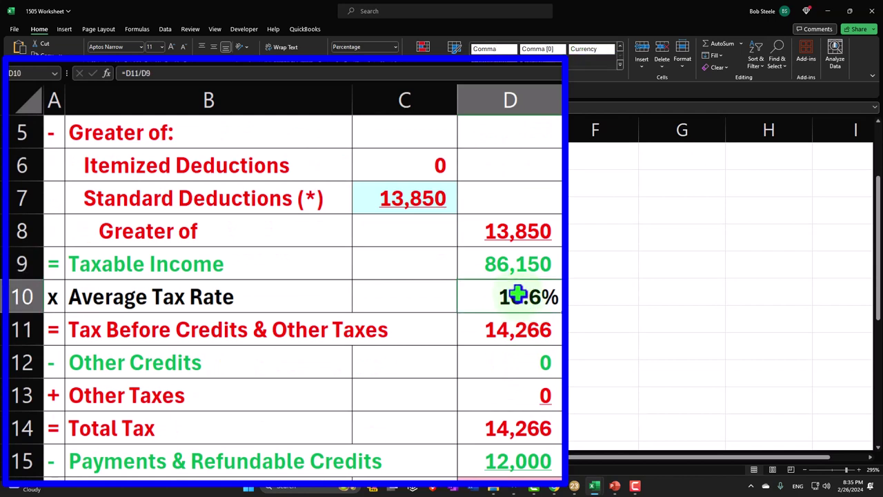
double_click(518, 296)
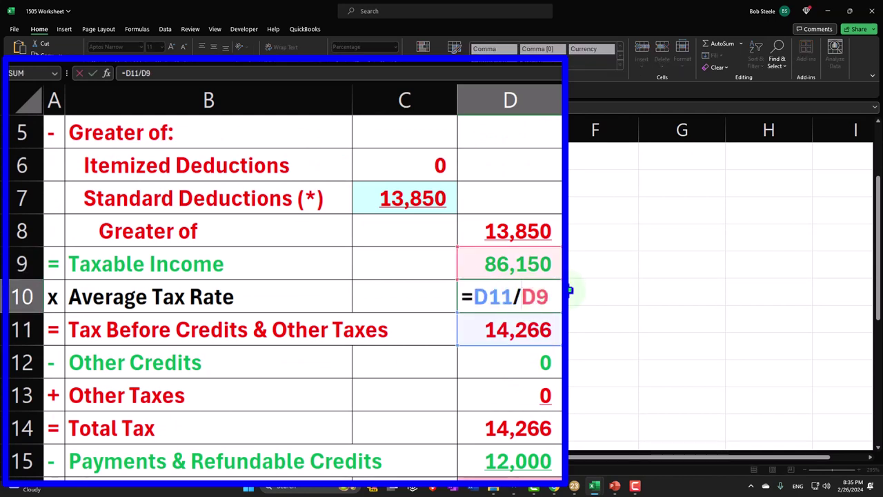
key("Return")
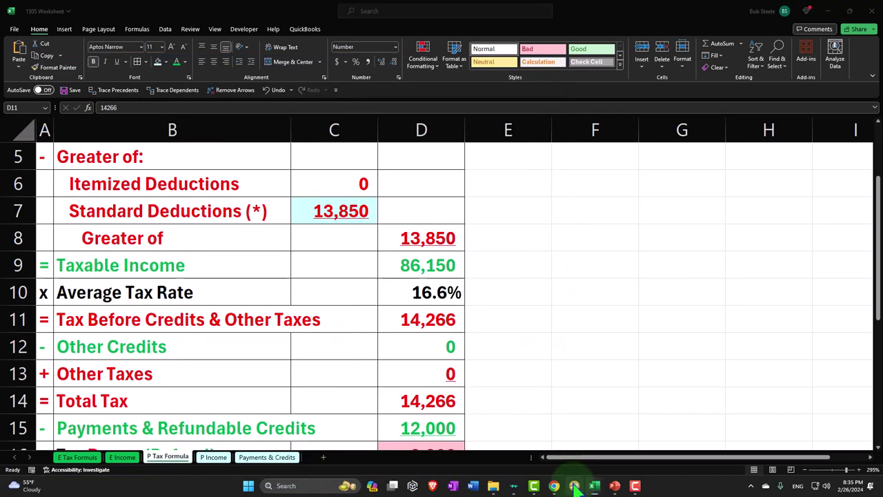
Switch to Lacerte and open page 2 of Form 1040 to check the tax amount
left_click(574, 485)
mouse_move(123, 162)
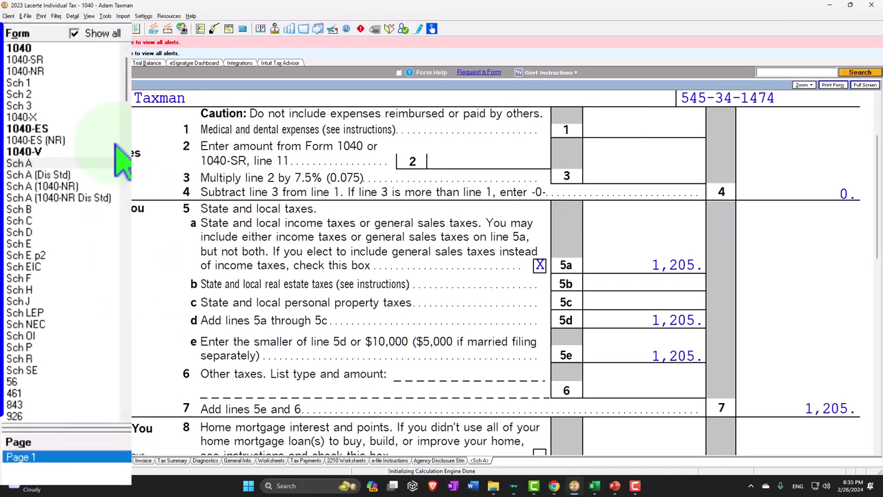
left_click(42, 48)
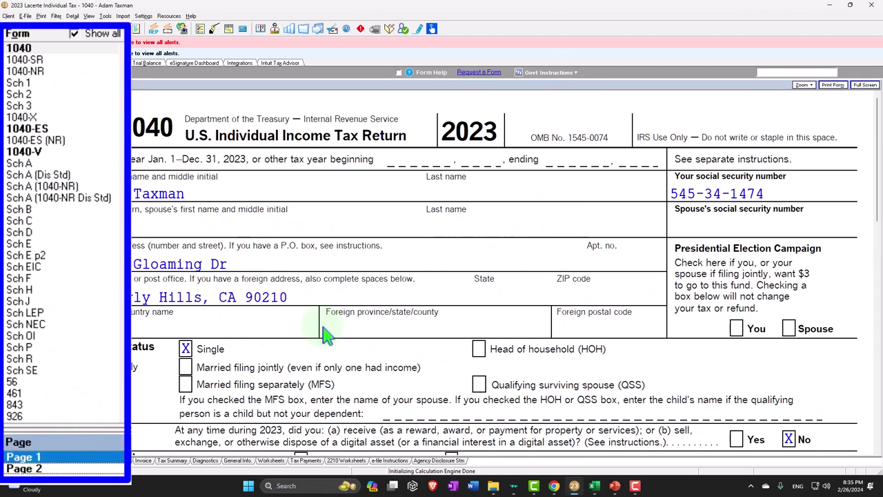
key("Page_Down")
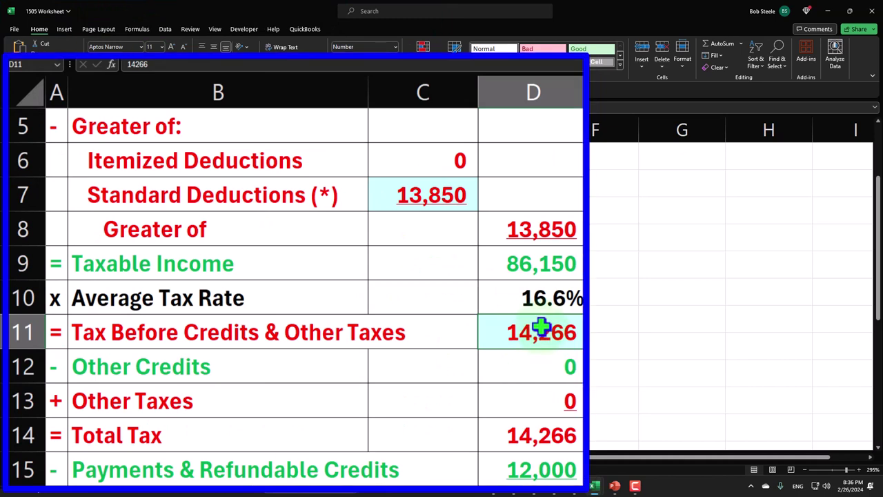
In the Excel worksheet, examine the hard-coded tax before credits and other taxes in D11
double_click(428, 318)
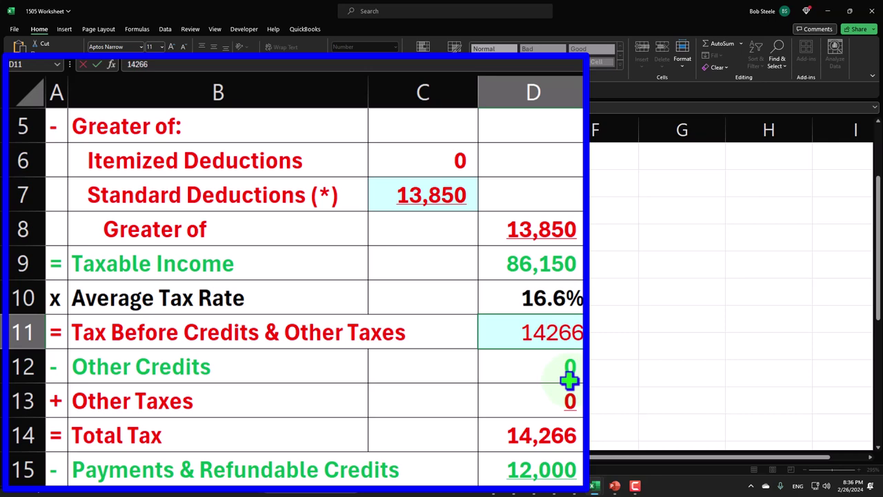
key("Return")
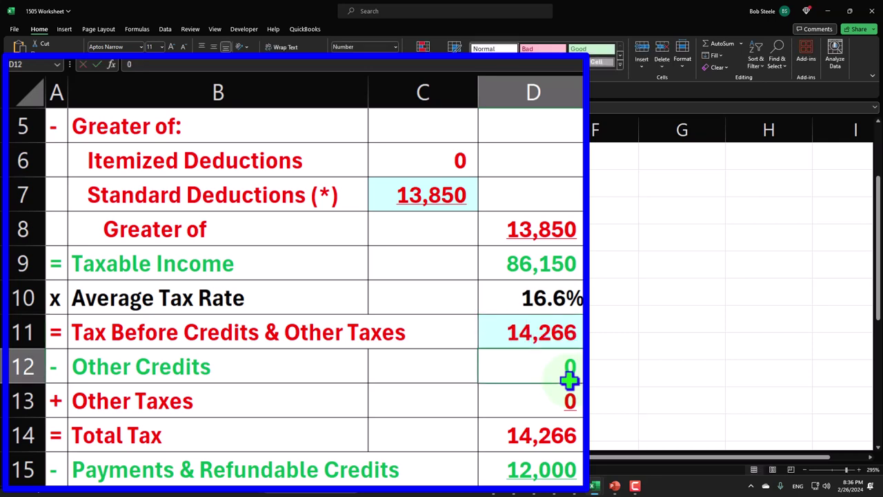
key("Up")
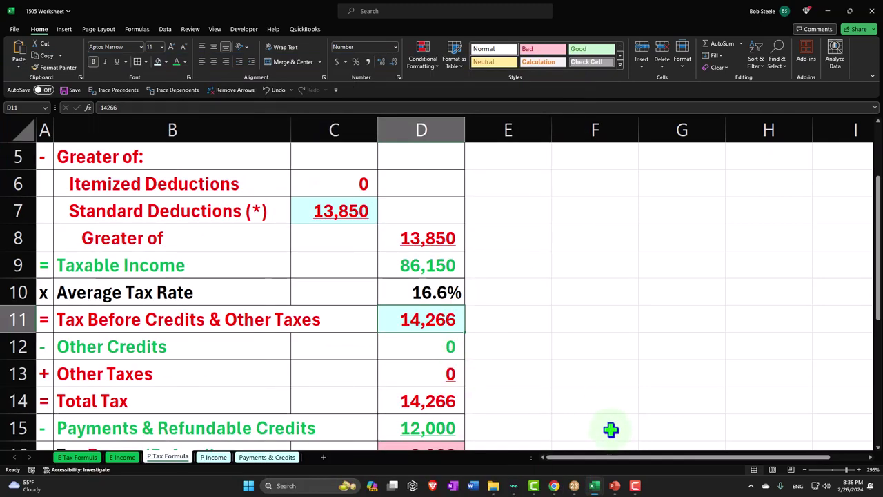
Switch to Lacerte, examine the Tax Bracket Worksheet behind Form 1040 line 16, and return to the Excel worksheet
left_click(574, 486)
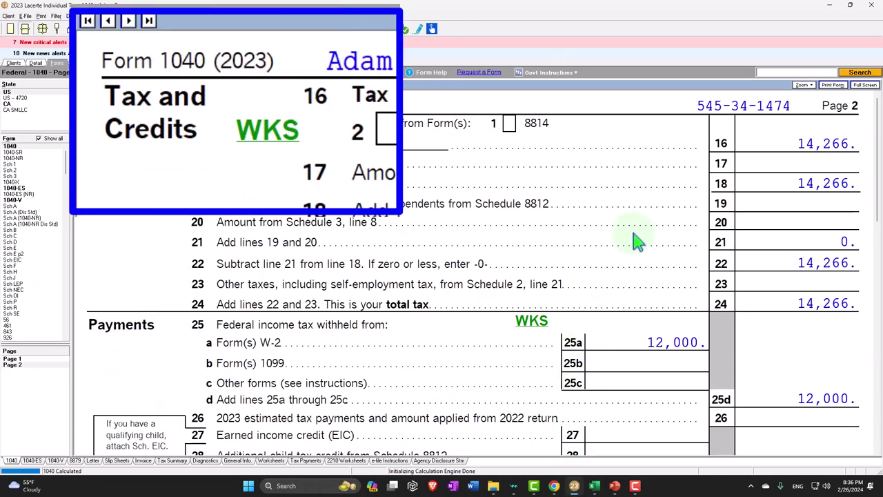
left_click(174, 142)
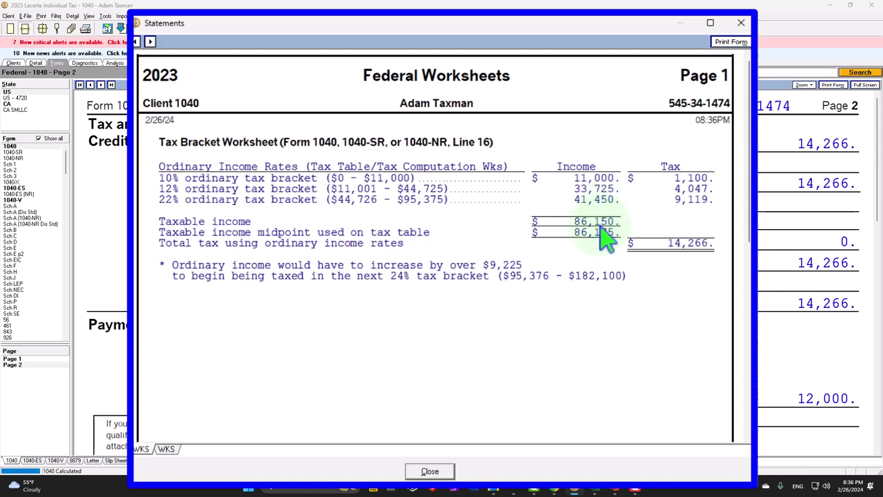
left_click(741, 22)
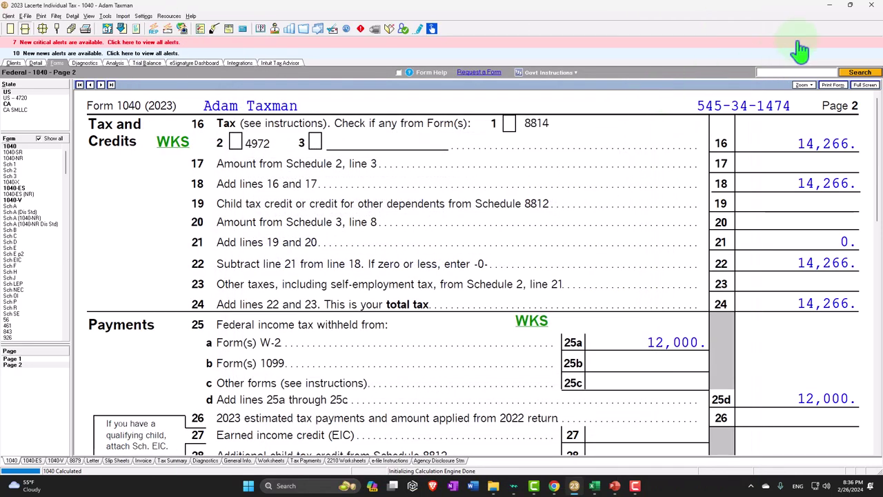
left_click(829, 5)
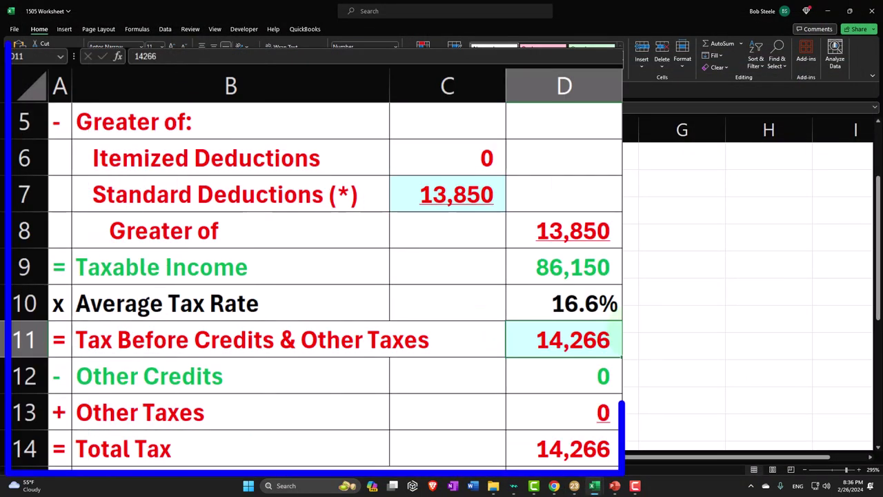
Examine the taxable income in D9, the tax in D11 and the Average Tax Rate formula in D10
left_click(597, 266)
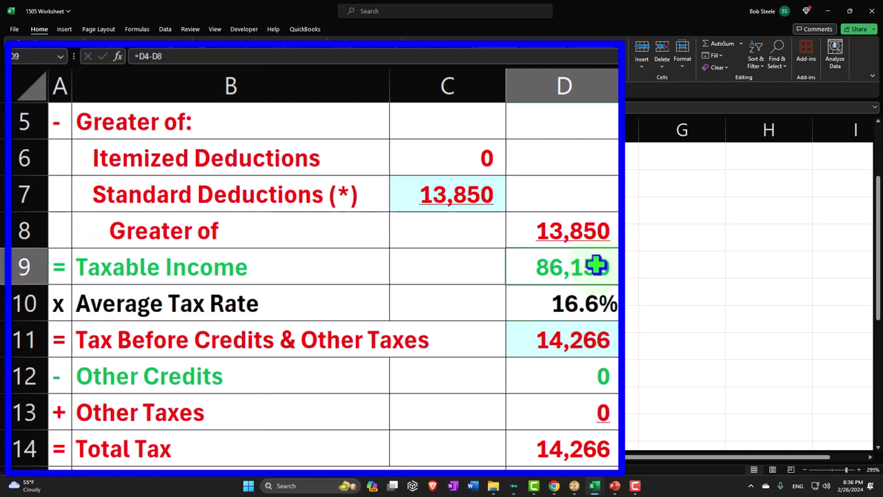
scroll(596, 265, "up", 2)
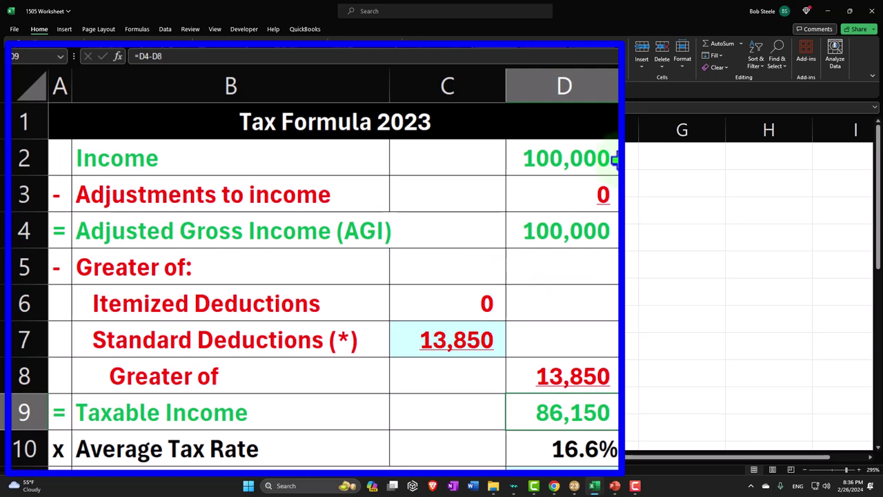
scroll(614, 159, "down", 2)
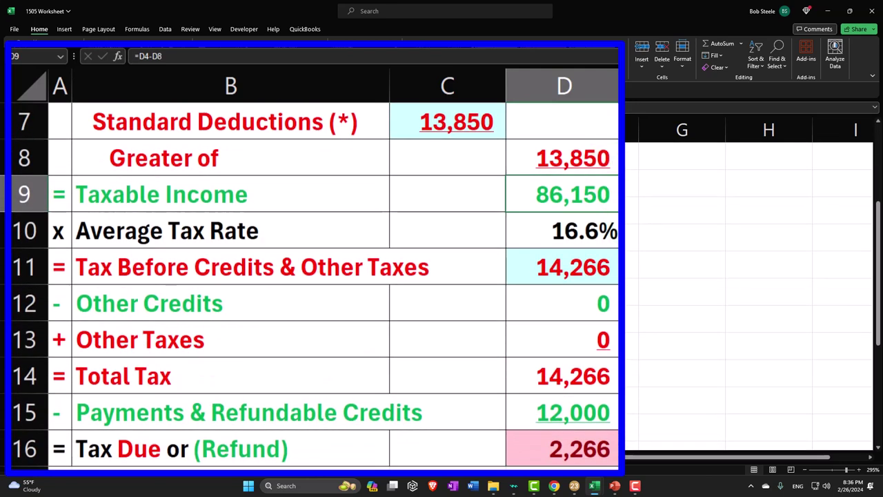
left_click(613, 271)
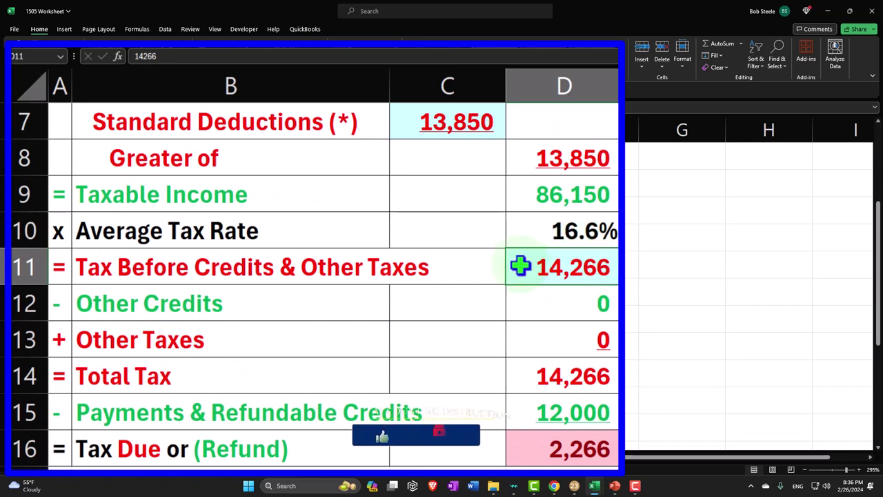
double_click(538, 231)
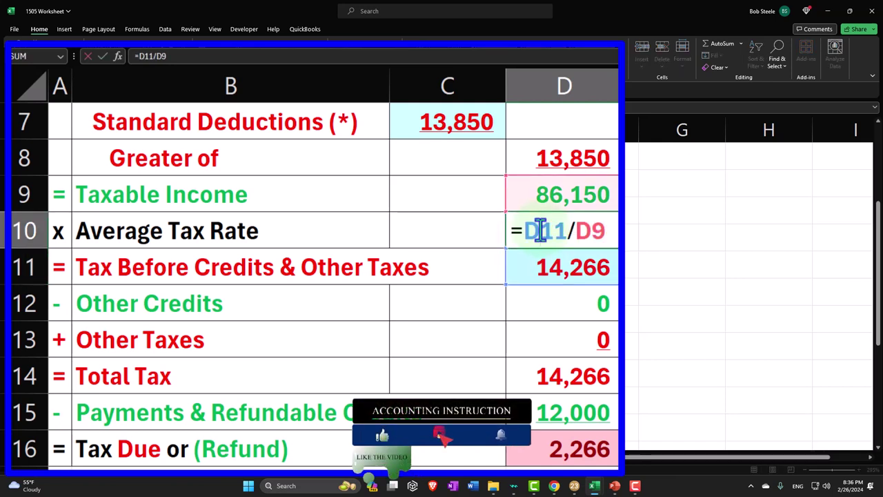
key("Return")
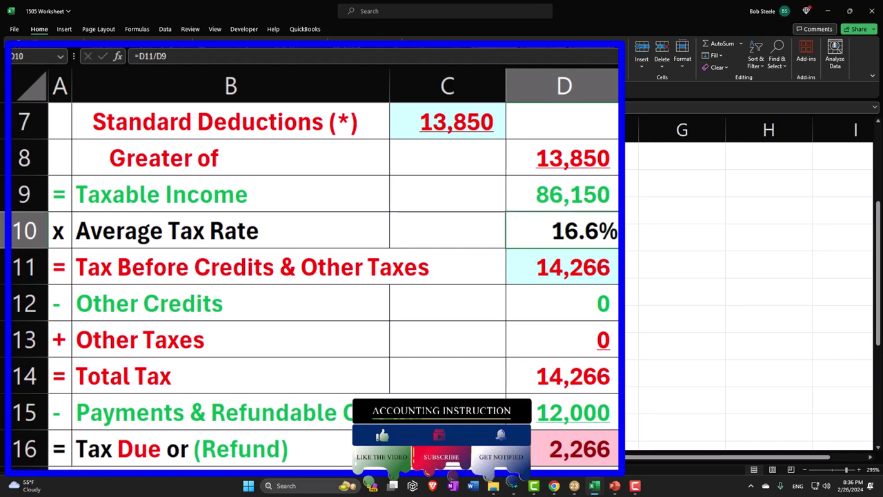
Switch to Lacerte and limit the form list to the forms used in the return
left_click(534, 486)
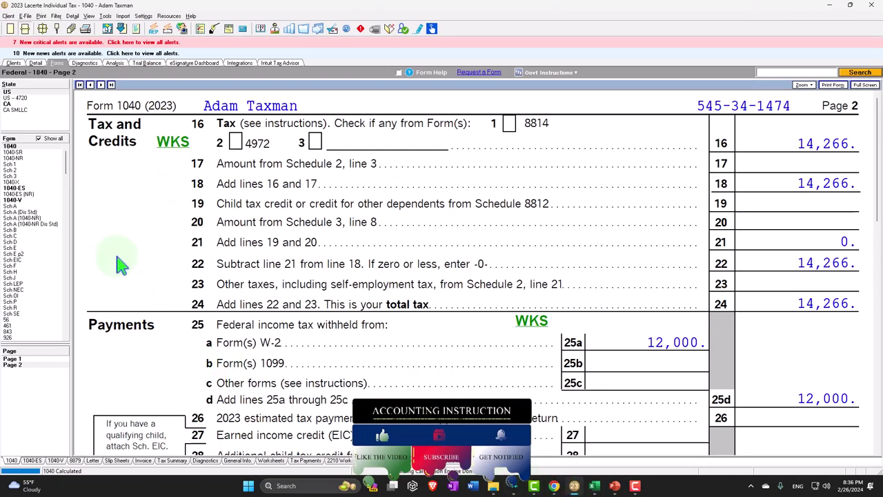
left_click(39, 138)
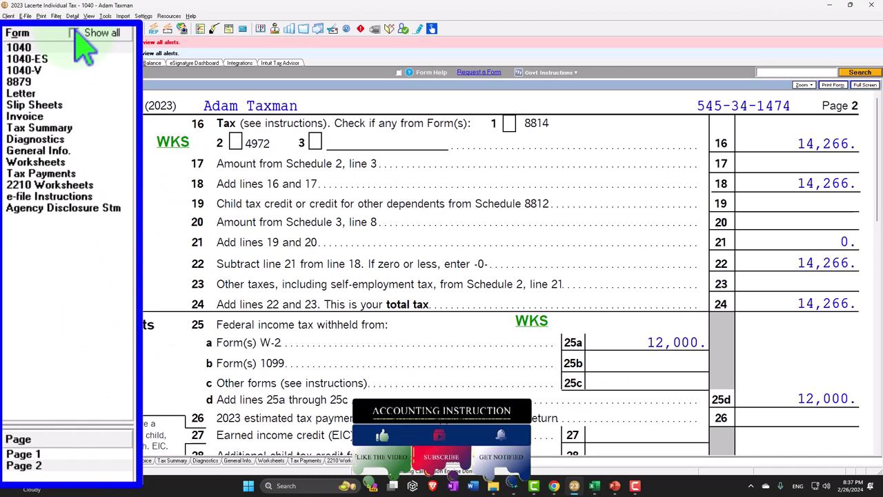
left_click(72, 138)
Open the Federal Income Tax Summary, examine its effective tax rate, and return to the 1505 Worksheet in Excel
left_click(55, 129)
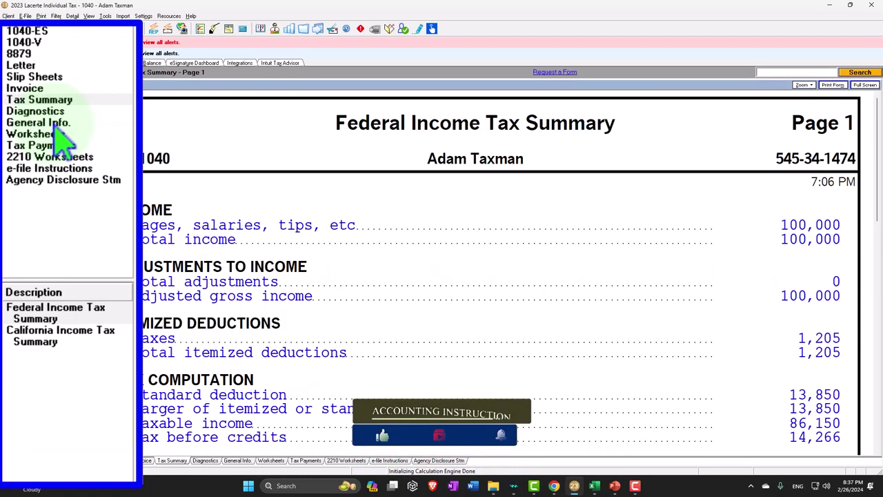
scroll(338, 300, "down", 10)
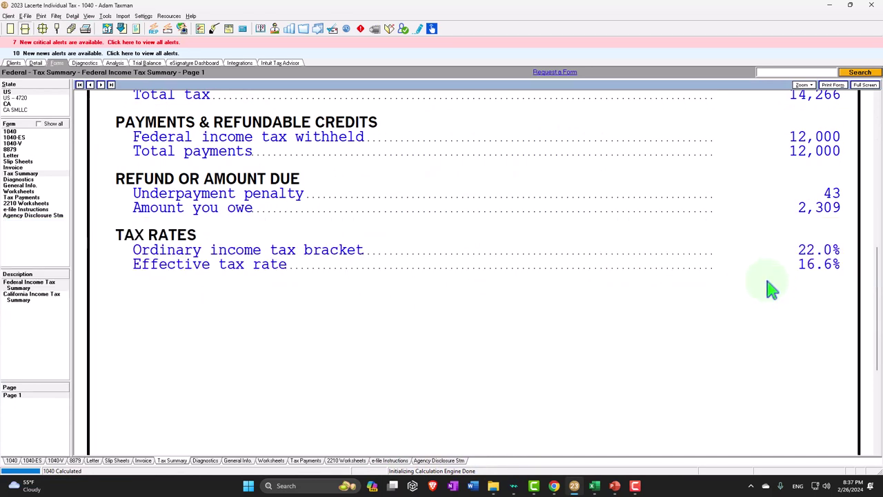
scroll(765, 310, "up", 10)
left_click(597, 487)
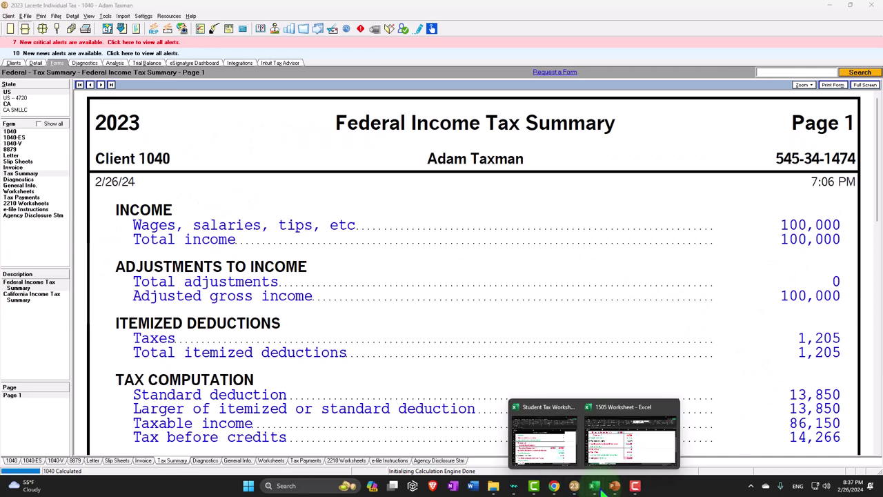
left_click(632, 424)
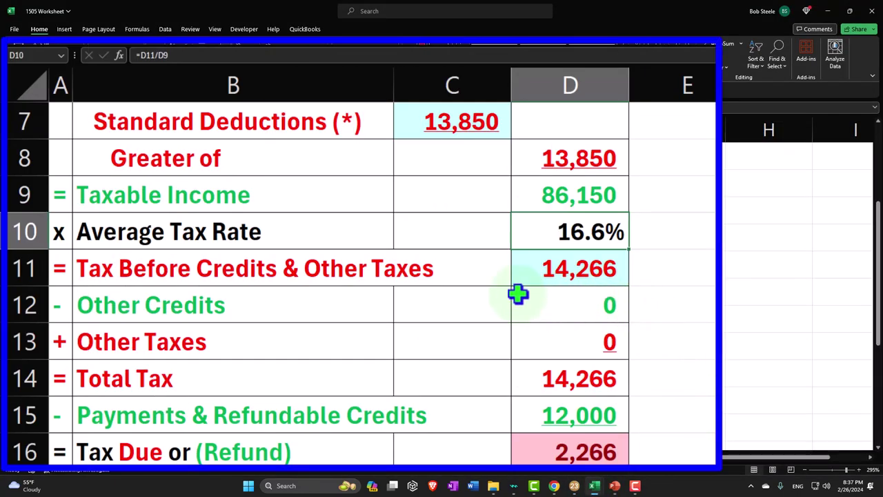
Examine the Other Credits amount in D12 and the Other Taxes amount in D13
left_click(282, 302)
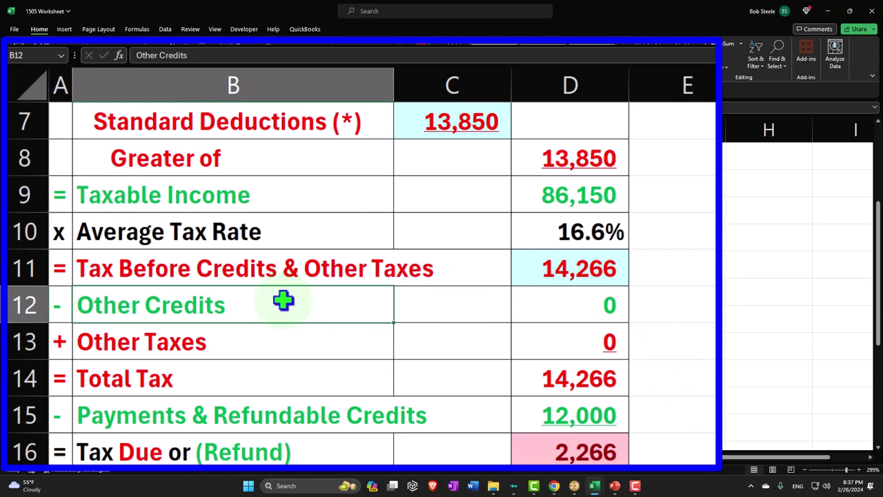
key("Right")
key("Right")
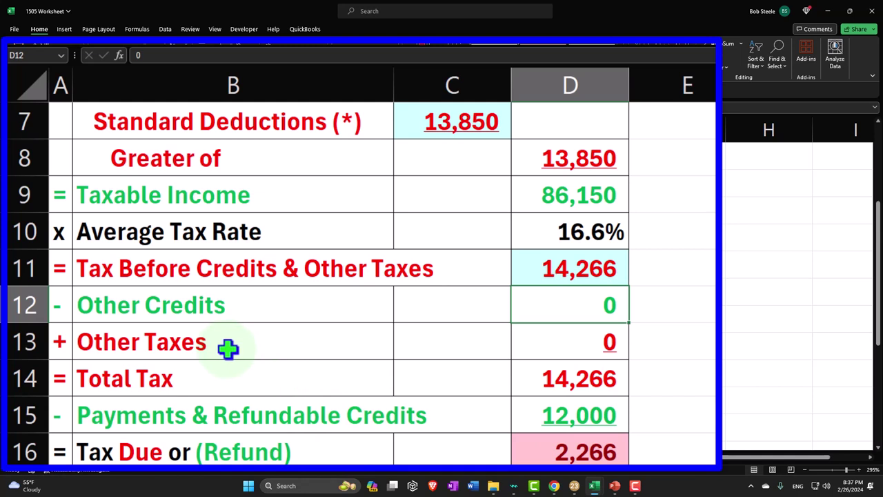
left_click(574, 343)
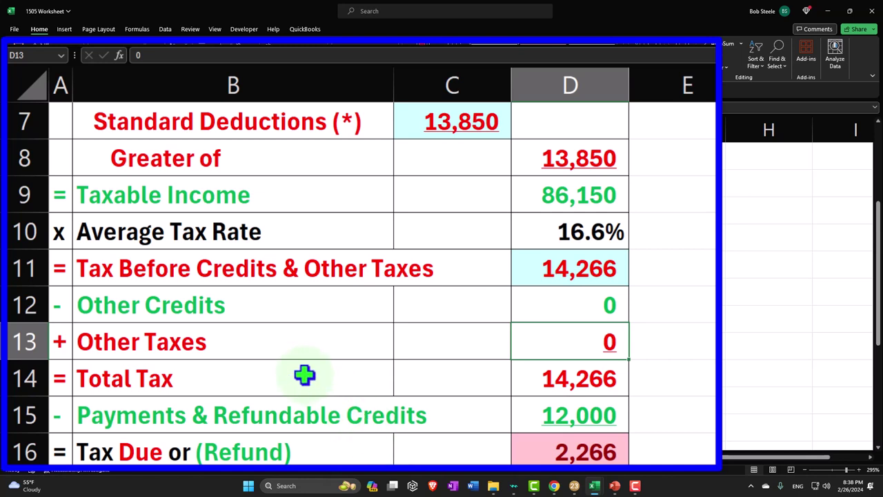
Examine which cells the Total Tax formula in D14 refers to
double_click(570, 376)
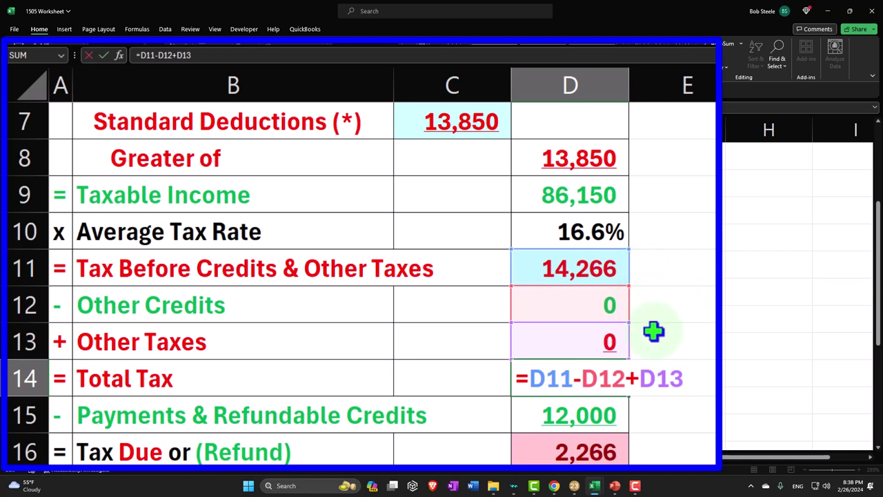
key("Return")
key("Up")
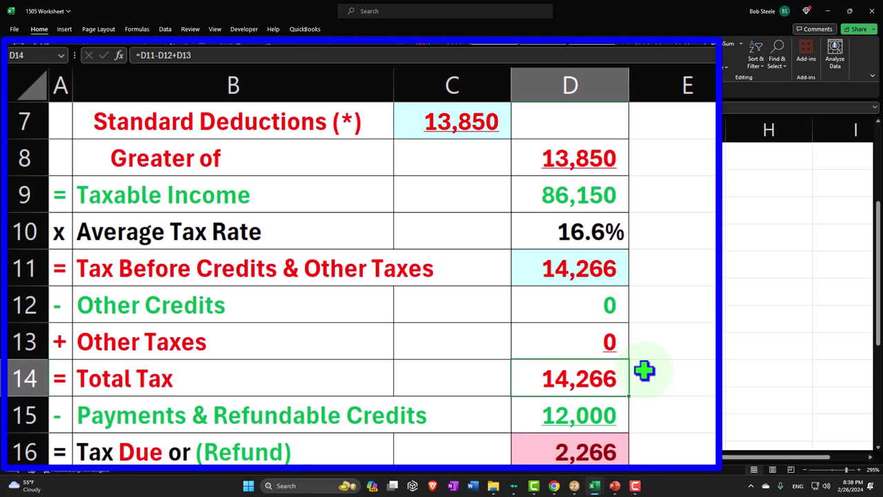
Examine the Payments & Refundable Credits link in D15 and its source on the Payments & Credits sheet, and return to the P Tax Formula sheet
left_click(613, 409)
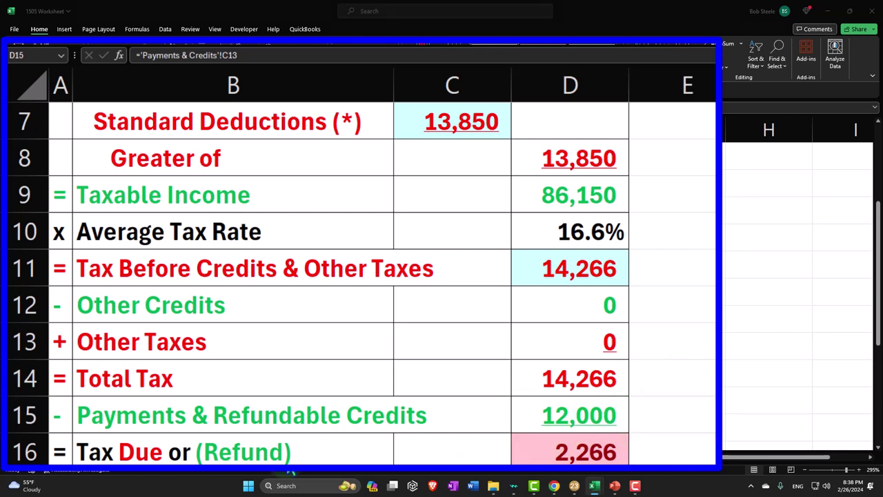
left_click(595, 422)
scroll(605, 388, "up", 1)
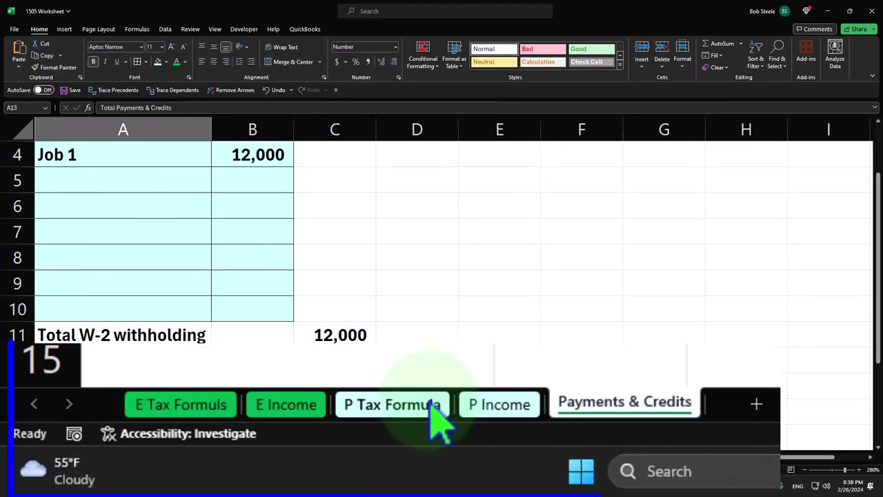
left_click(432, 405)
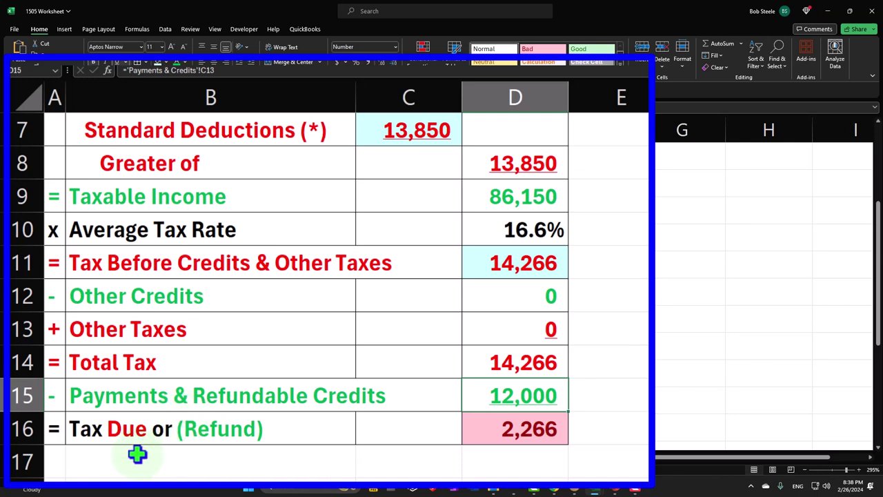
Examine which cells the Tax Due or (Refund) formula in D16 refers to and review the sheet's upper rows
double_click(537, 424)
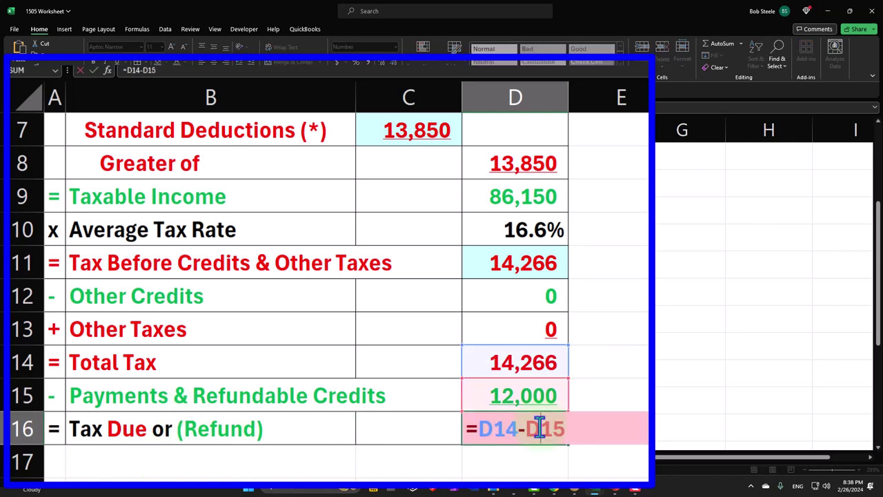
key("Escape")
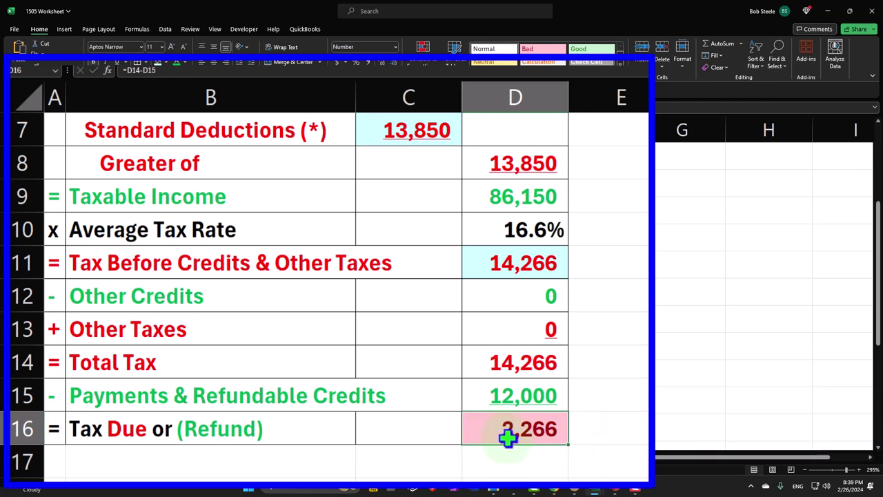
scroll(552, 451, "up", 2)
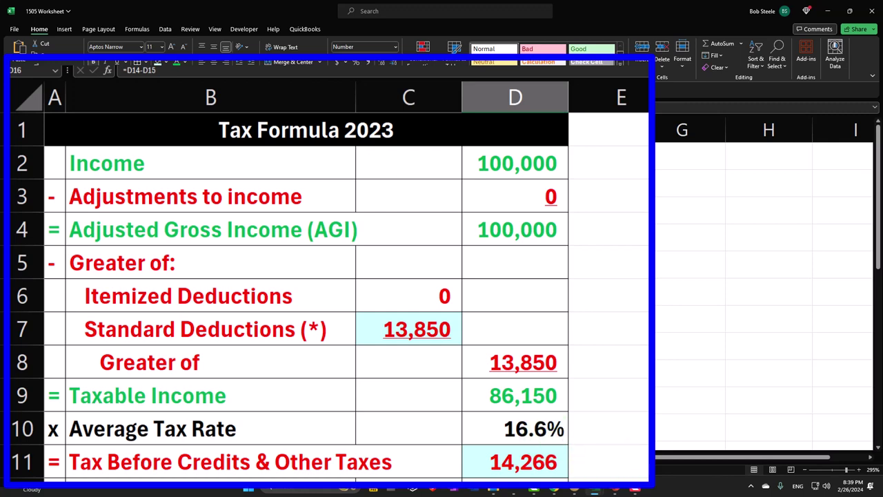
Switch to Lacerte and open page 1 of Form 1040
left_click(574, 487)
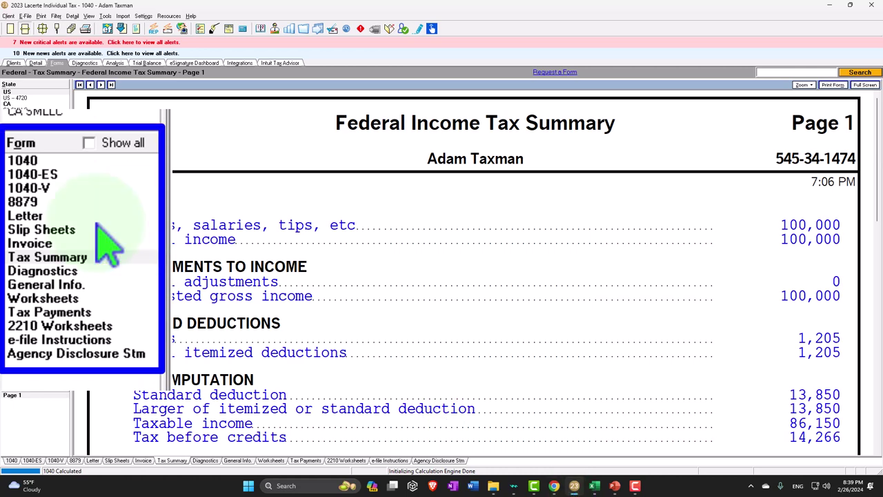
left_click(28, 146)
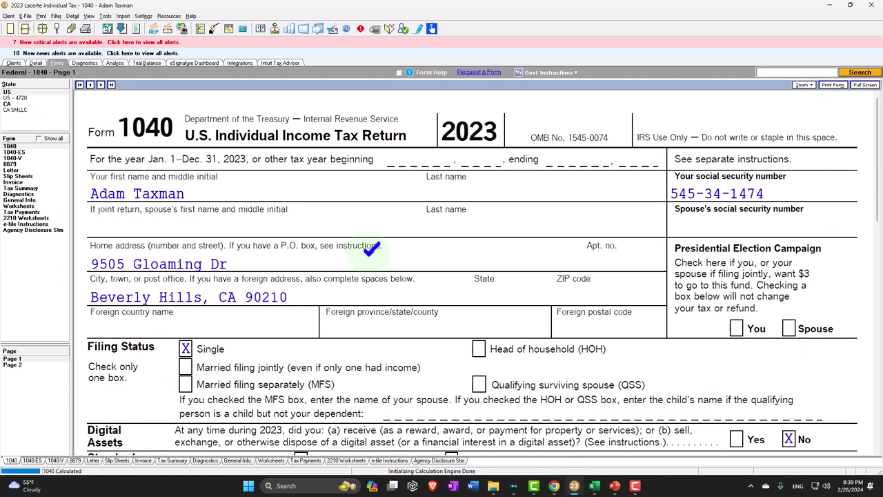
Return to the 1505 Worksheet in Excel and examine the standard deduction formula in C7
mouse_move(597, 488)
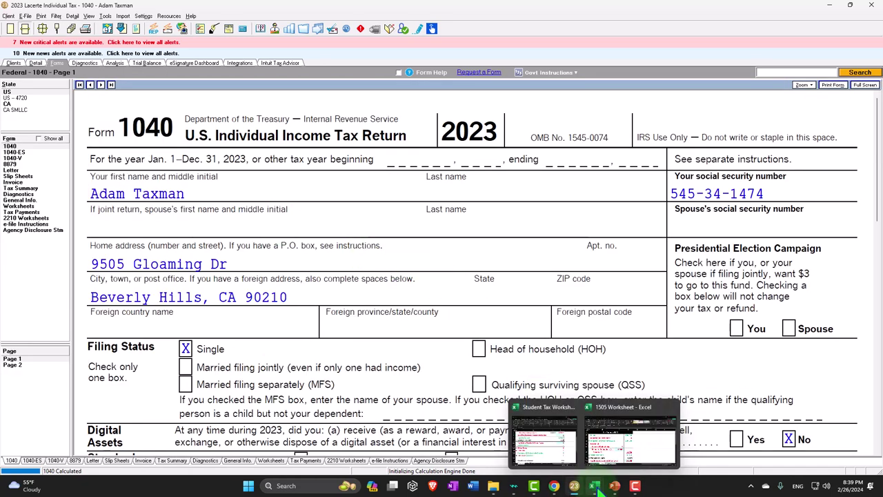
left_click(629, 435)
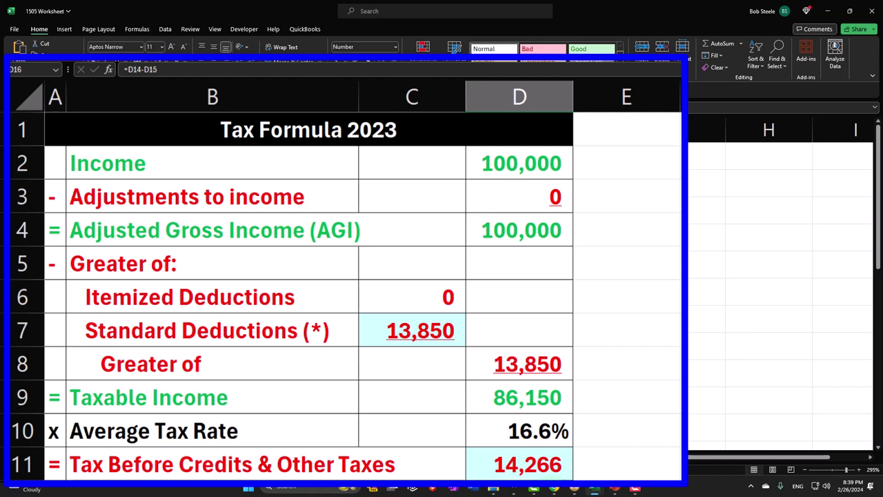
left_click(375, 343)
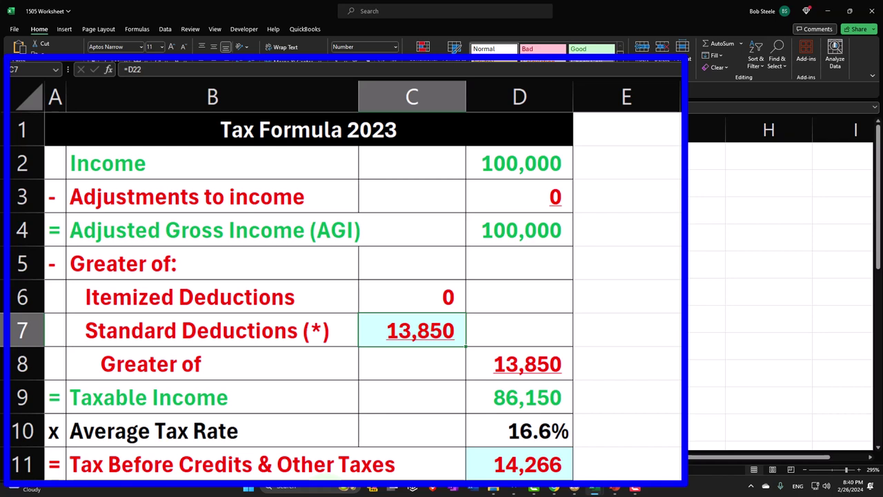
left_click(456, 273)
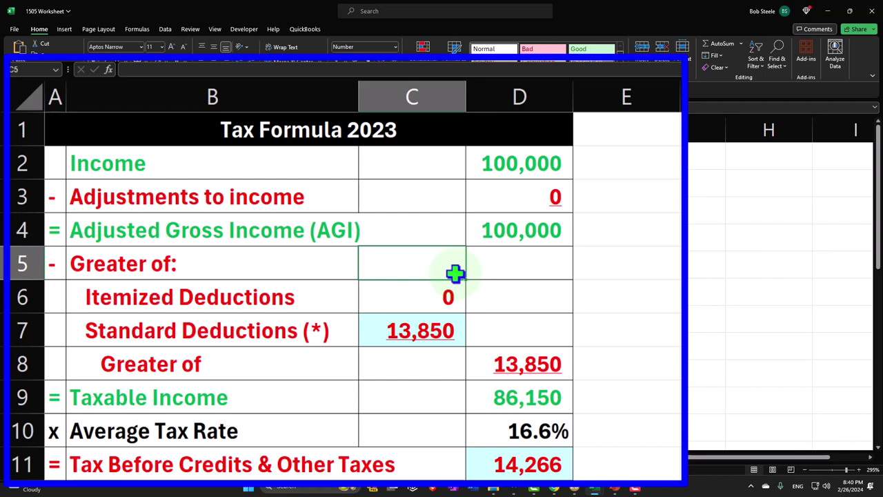
Switch to Lacerte and examine page 1 of Form 1040 from filing status down to taxable income on line 15
left_click(574, 486)
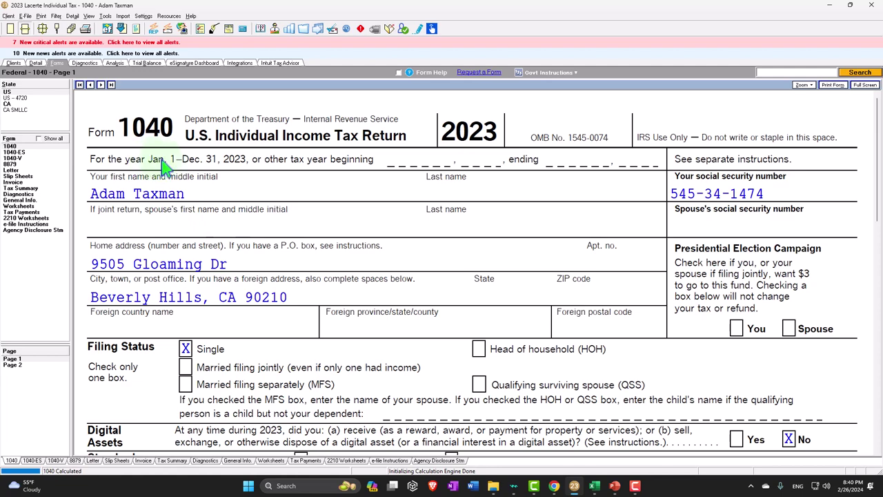
scroll(454, 231, "down", 4)
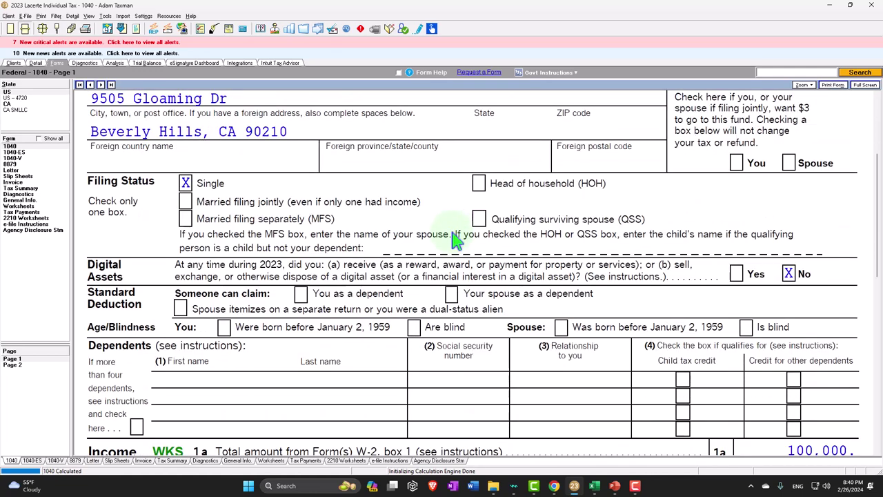
scroll(453, 237, "down", 4)
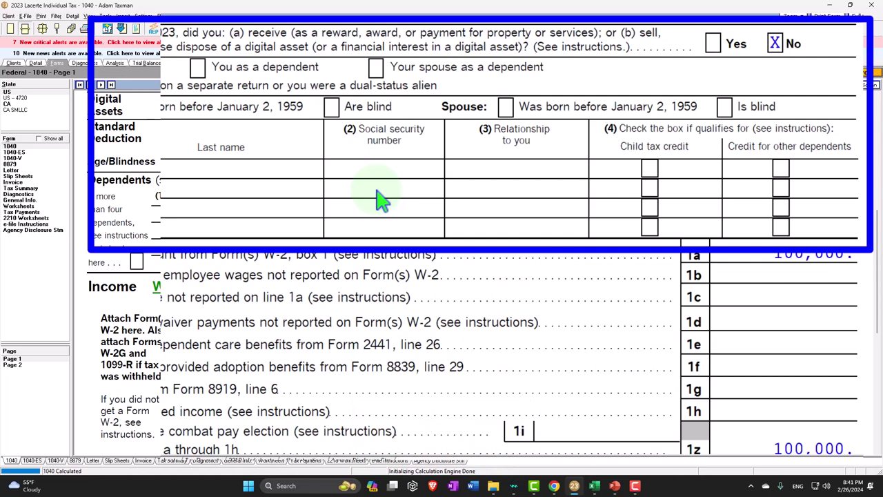
scroll(382, 200, "down", 10)
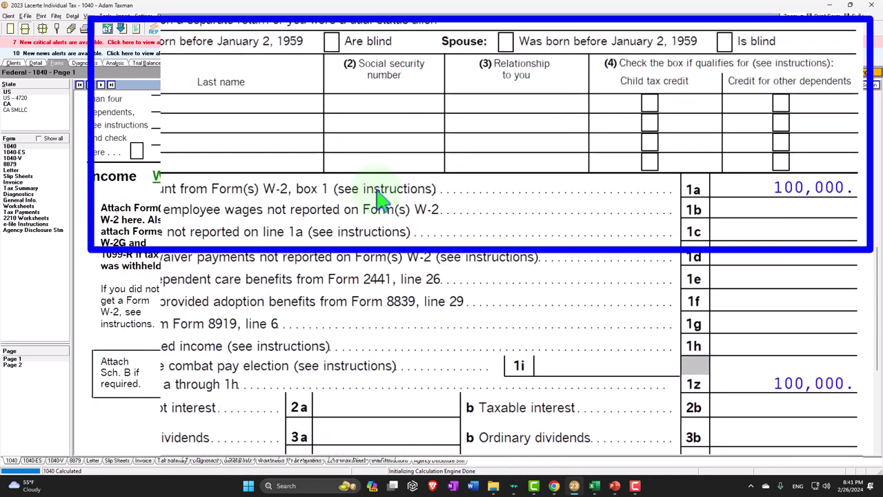
scroll(381, 200, "down", 3)
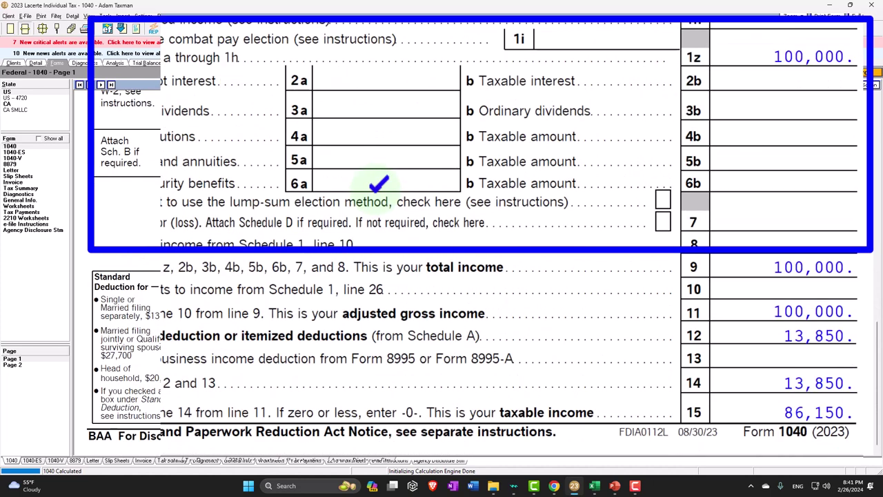